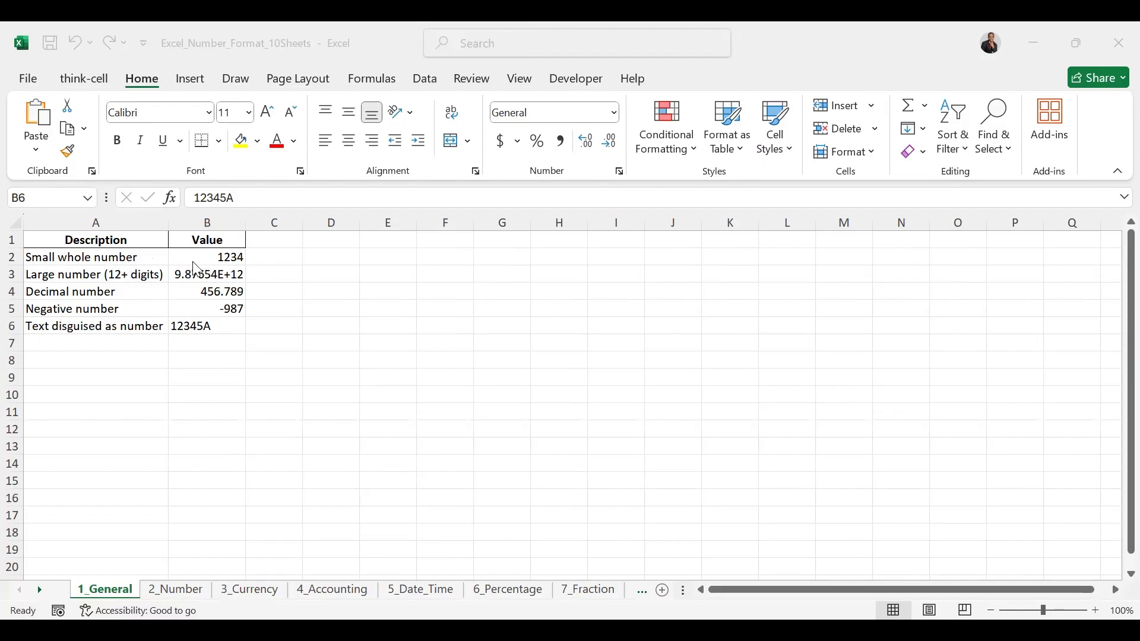
# Inspect the stored values in B2 and B3 of the 1_General sheet and in B2 to B6 of the 2_Number sheet
pyautogui.click(217, 257)
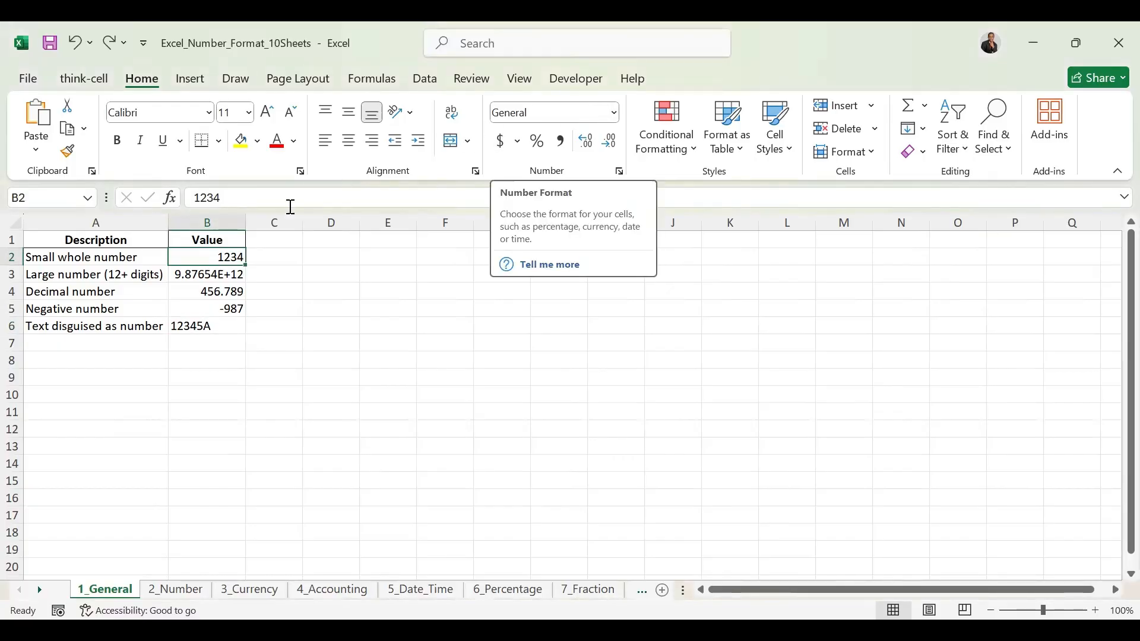
pyautogui.click(188, 277)
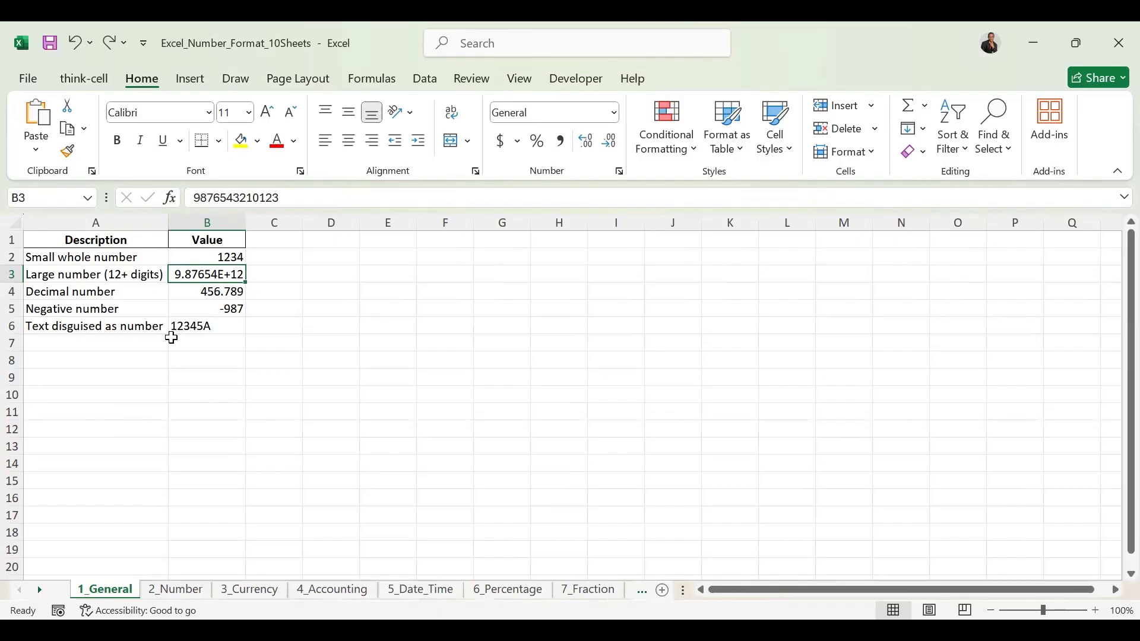
pyautogui.click(182, 594)
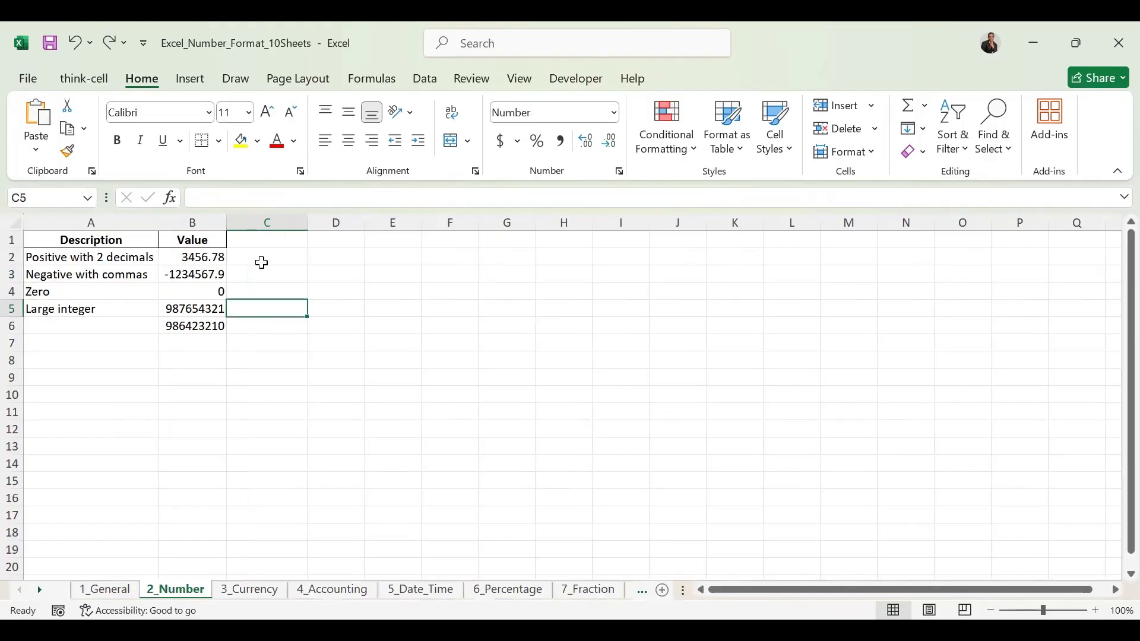
pyautogui.click(215, 274)
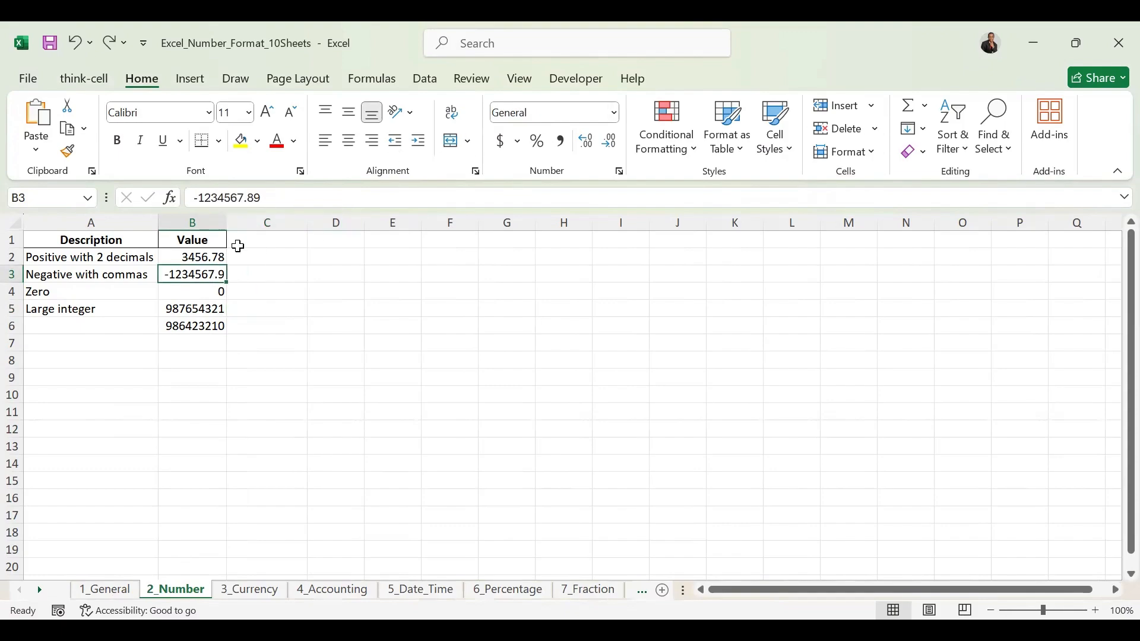
pyautogui.click(214, 256)
pyautogui.click(208, 291)
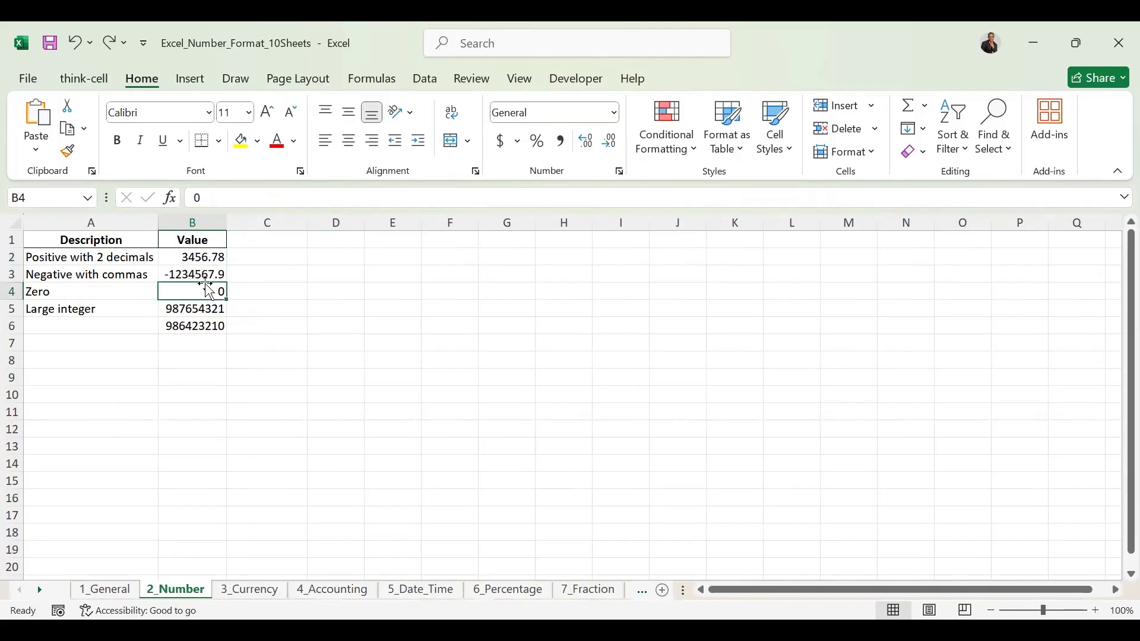
pyautogui.click(204, 309)
pyautogui.click(204, 327)
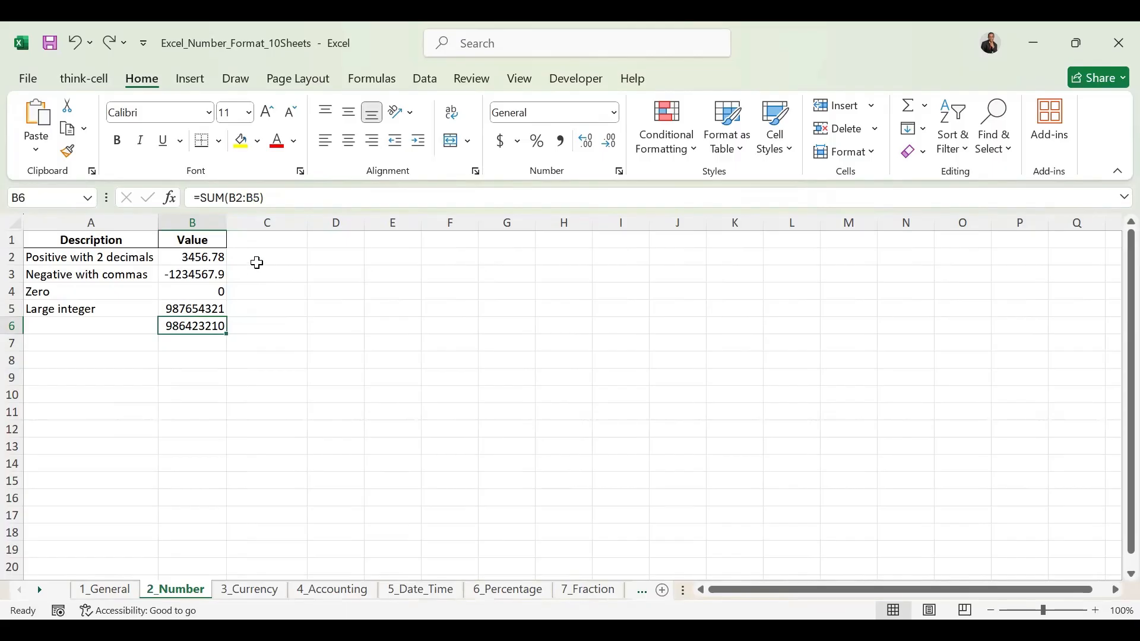
pyautogui.click(198, 343)
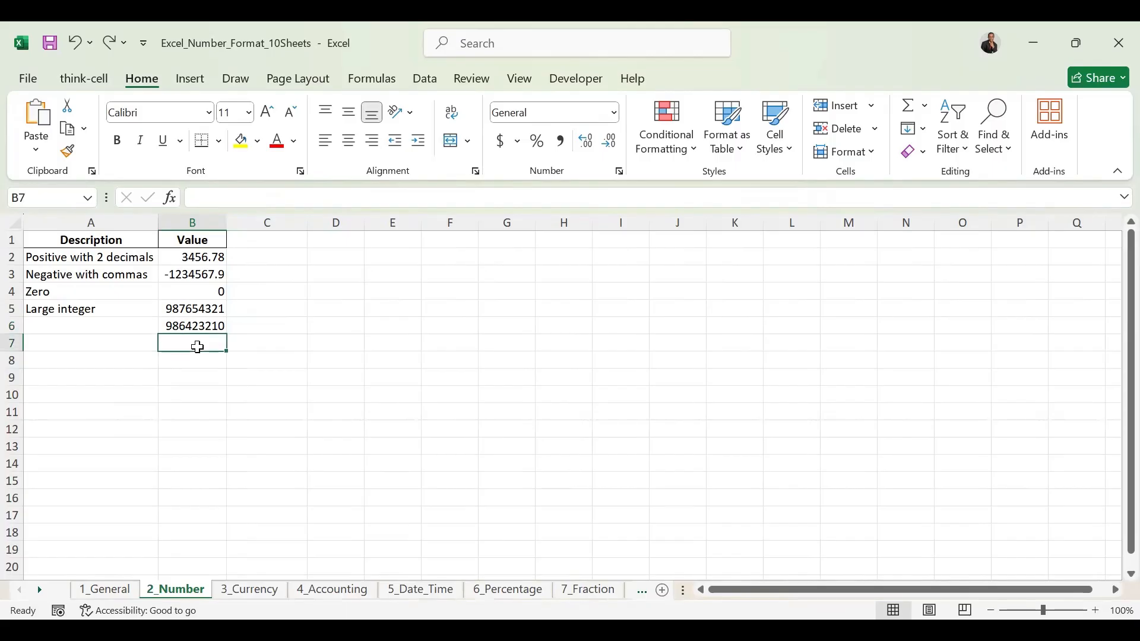
# Clear cell B6 on the 2_Number sheet and re-enter it as a SUM of B2:B5
pyautogui.moveTo(199, 336); pyautogui.dragTo(198, 331)
pyautogui.click(618, 379)
pyautogui.click(203, 326)
pyautogui.press('Delete')
pyautogui.write('=')
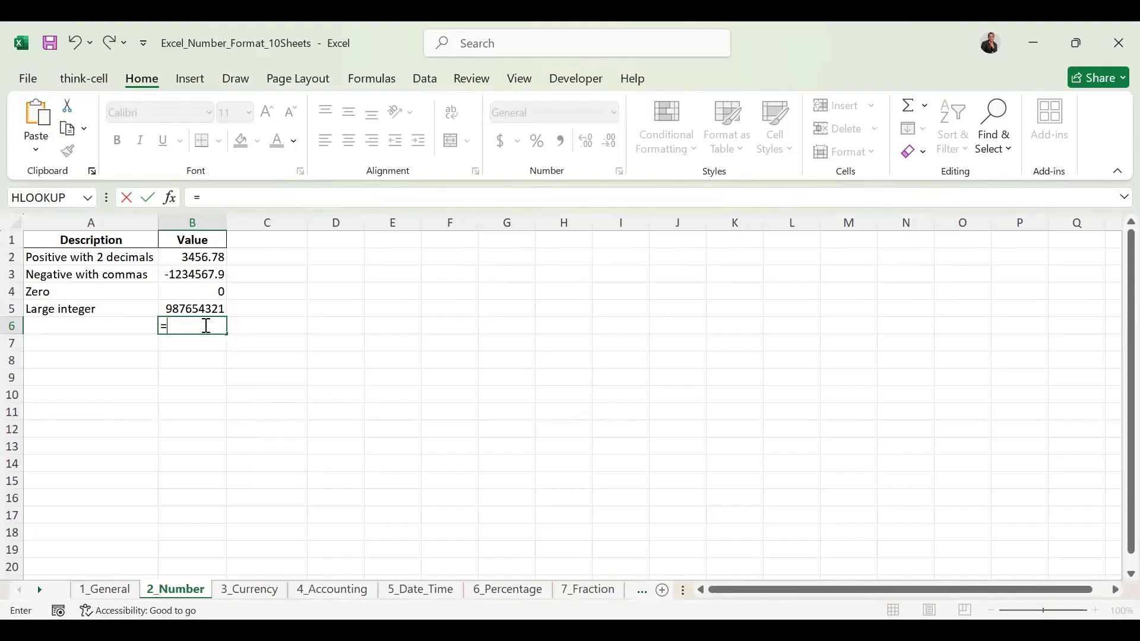
pyautogui.write('SUM(')
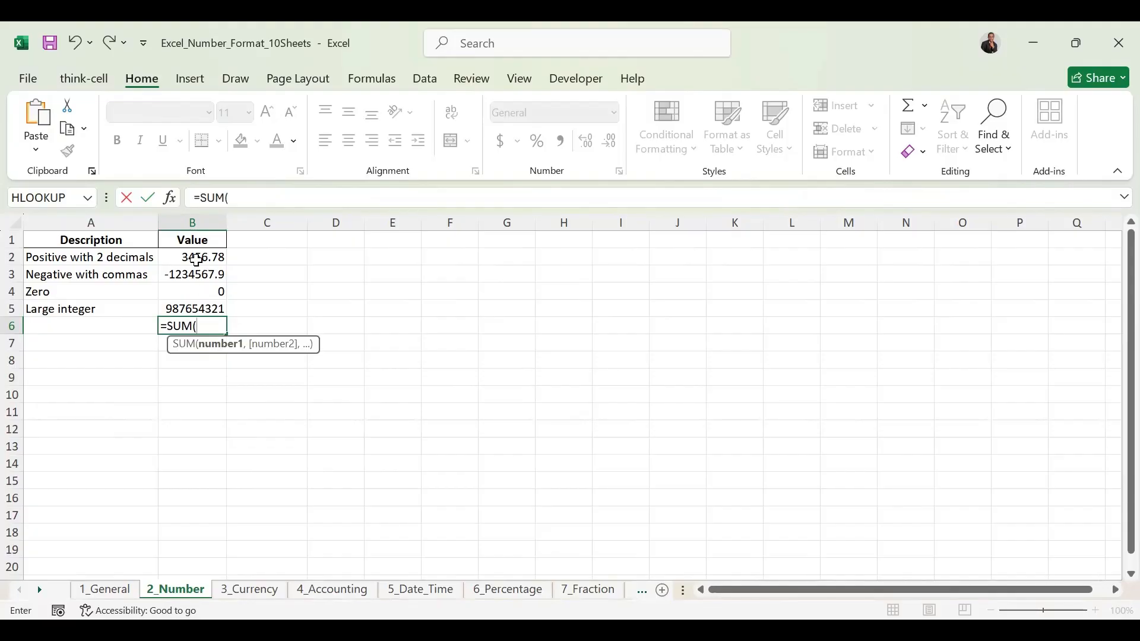
pyautogui.moveTo(191, 257); pyautogui.dragTo(193, 308)
pyautogui.press('Return')
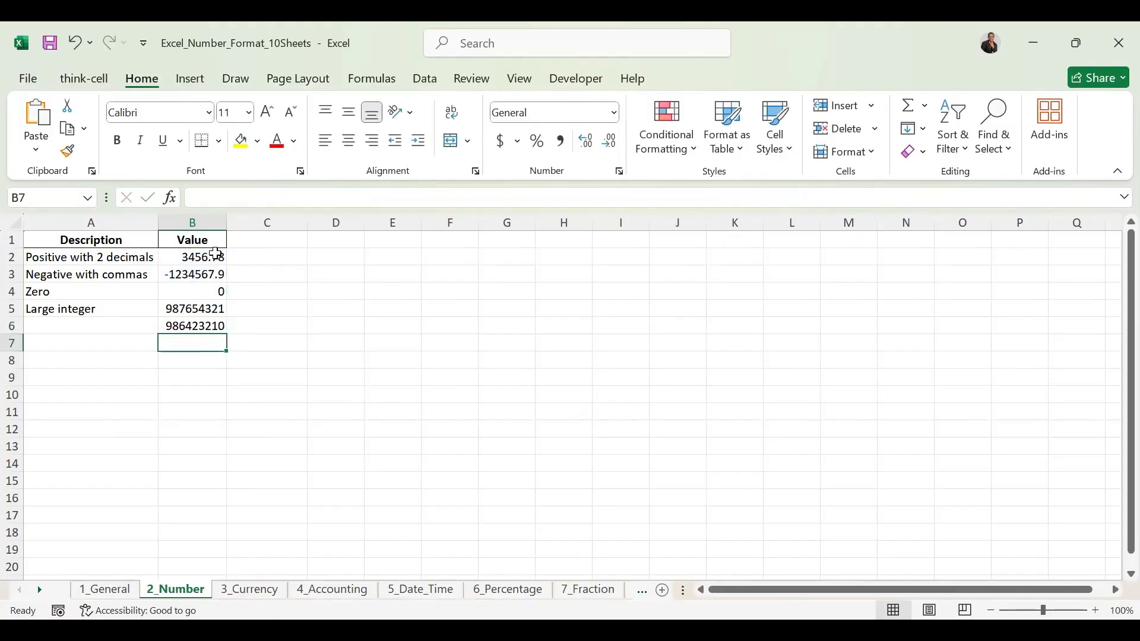
# Set the number format of the empty cells C2:C6 to General
pyautogui.doubleClick(257, 256)
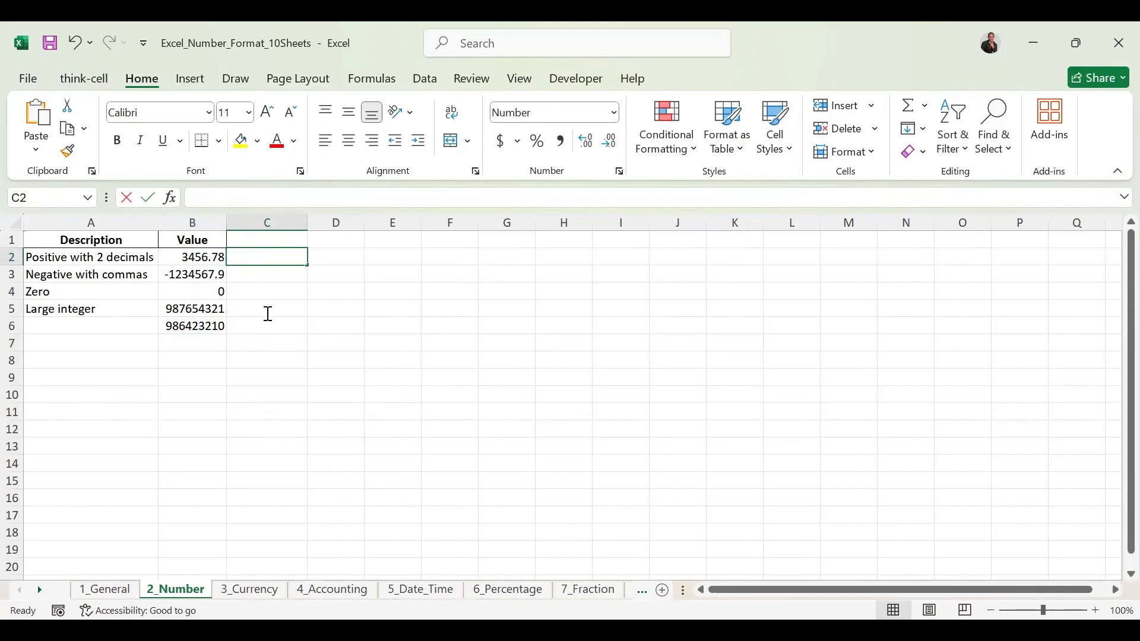
pyautogui.click(392, 276)
pyautogui.moveTo(275, 257); pyautogui.dragTo(274, 324)
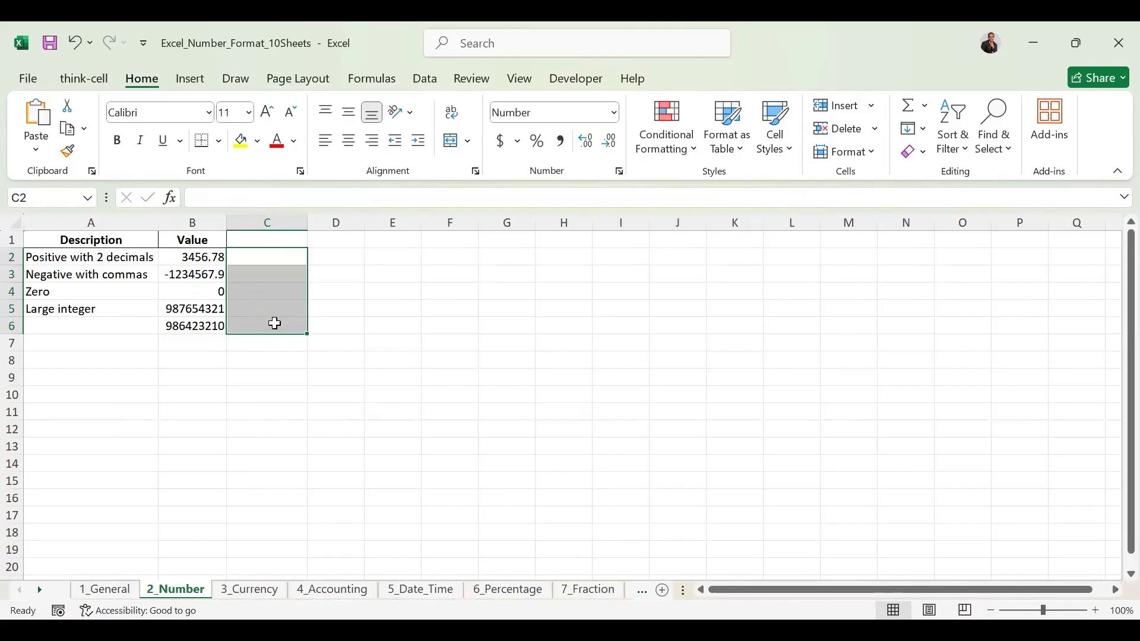
pyautogui.click(615, 112)
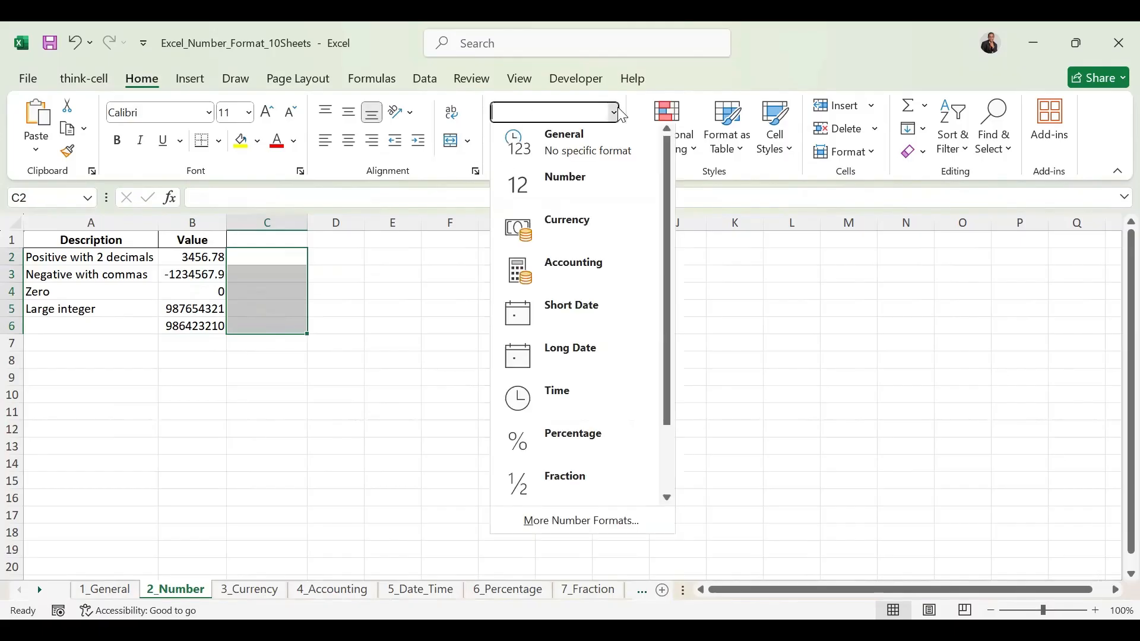
pyautogui.click(603, 142)
pyautogui.click(267, 258)
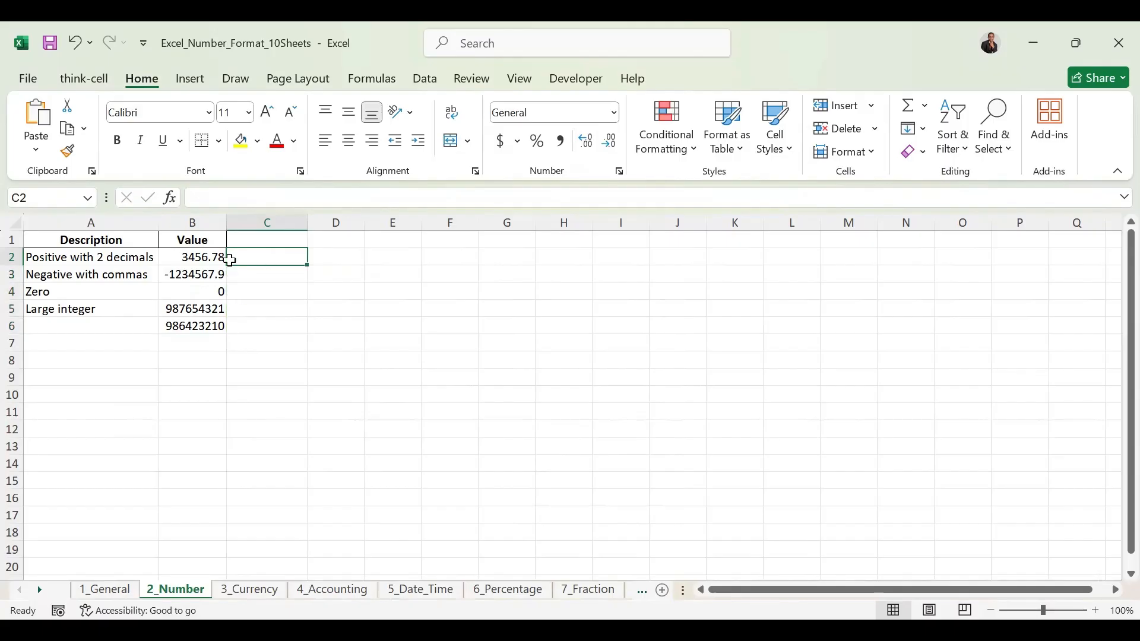
# Copy the values in B2:B5 to C2:C5 and apply the Number format to the copied cells
pyautogui.moveTo(187, 261); pyautogui.dragTo(193, 303)
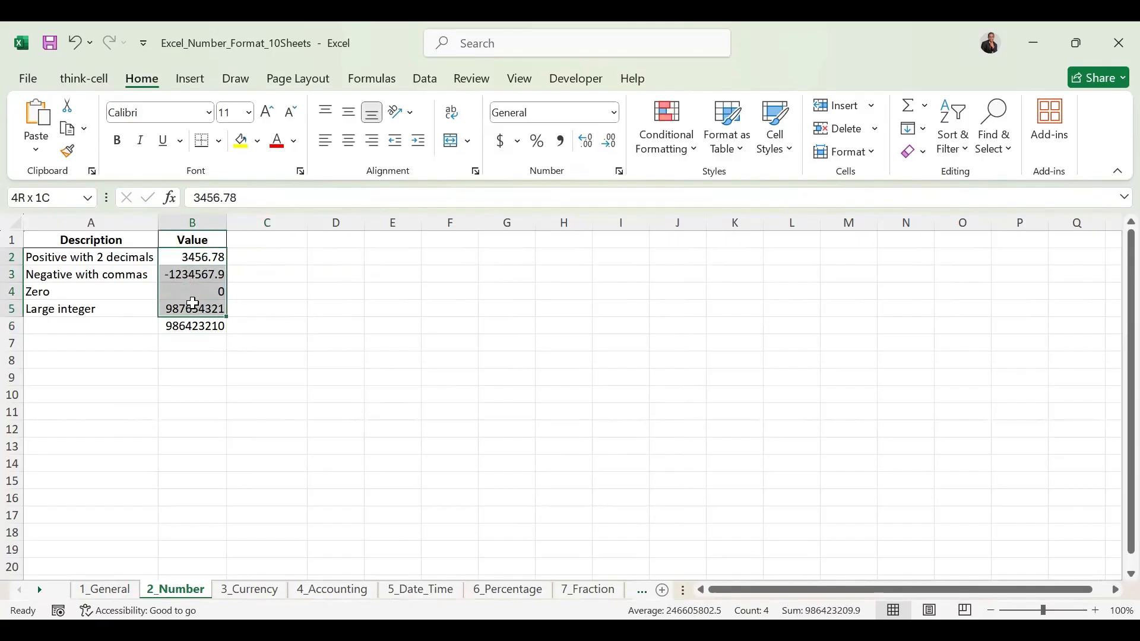
pyautogui.hotkey('ctrl', 'c')
pyautogui.click(272, 257)
pyautogui.hotkey('ctrl', 'v')
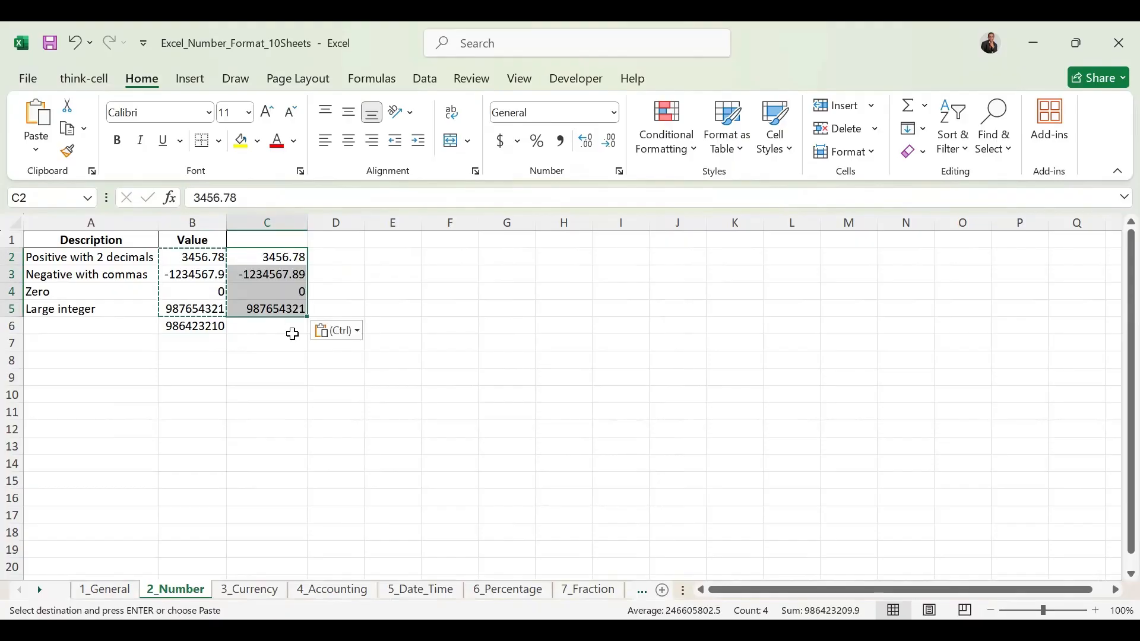
pyautogui.click(618, 113)
pyautogui.click(582, 187)
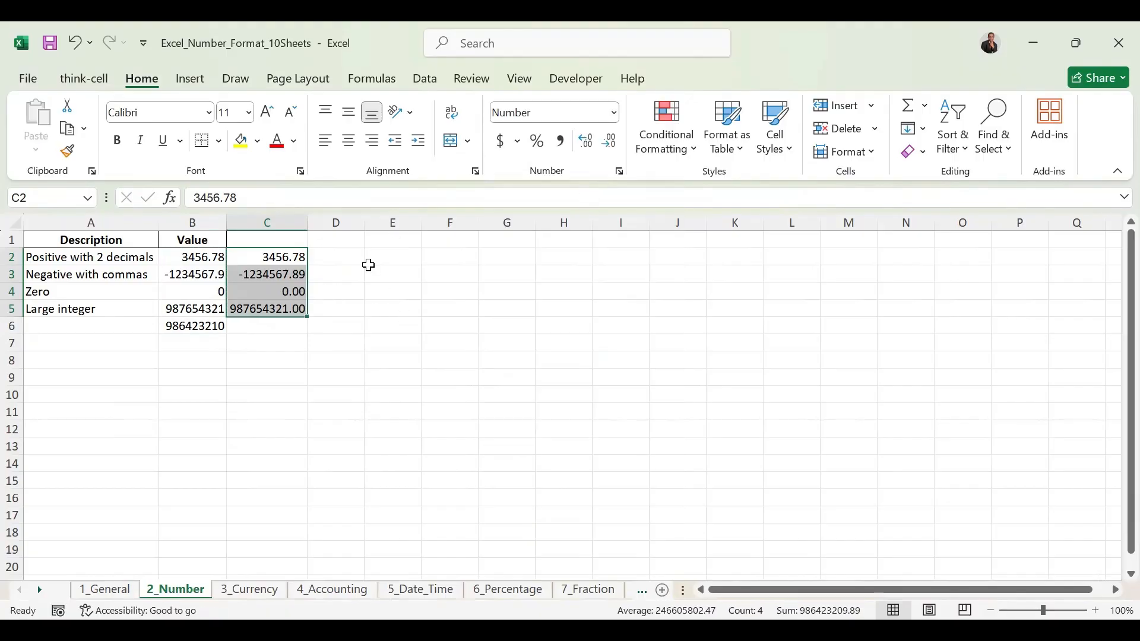
# Reduce the zero value in C4 and the large integer in C5 to no decimal places
pyautogui.click(292, 292)
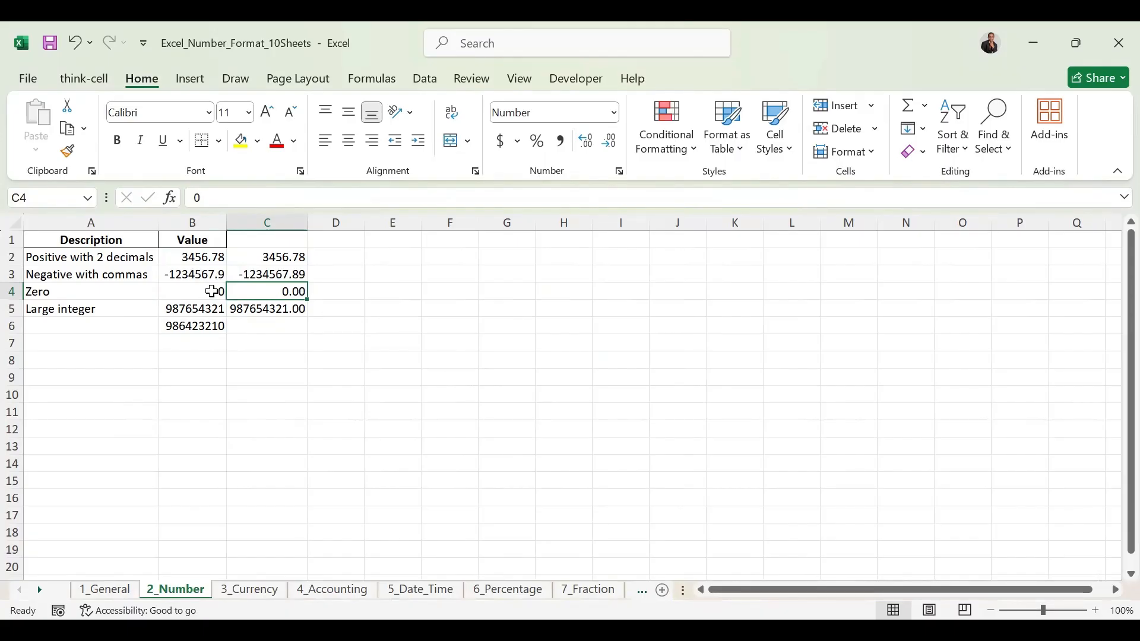
pyautogui.click(609, 148)
pyautogui.click(609, 148)
pyautogui.click(269, 308)
pyautogui.click(609, 142)
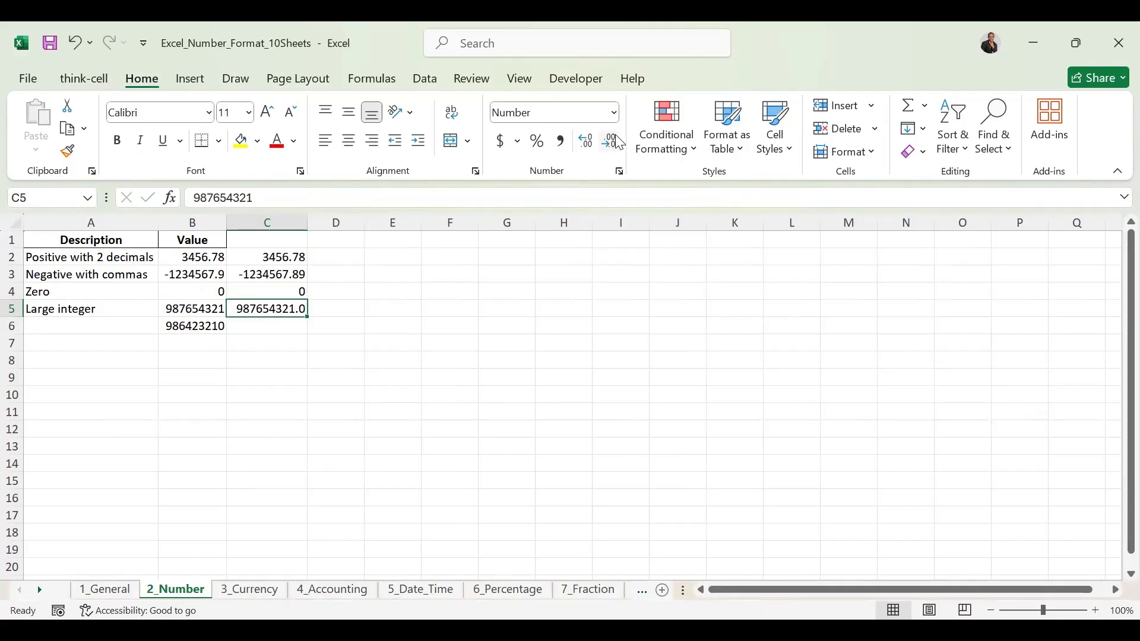
pyautogui.click(609, 143)
# Enter a SUM formula in C6 that totals C2:C5
pyautogui.click(273, 330)
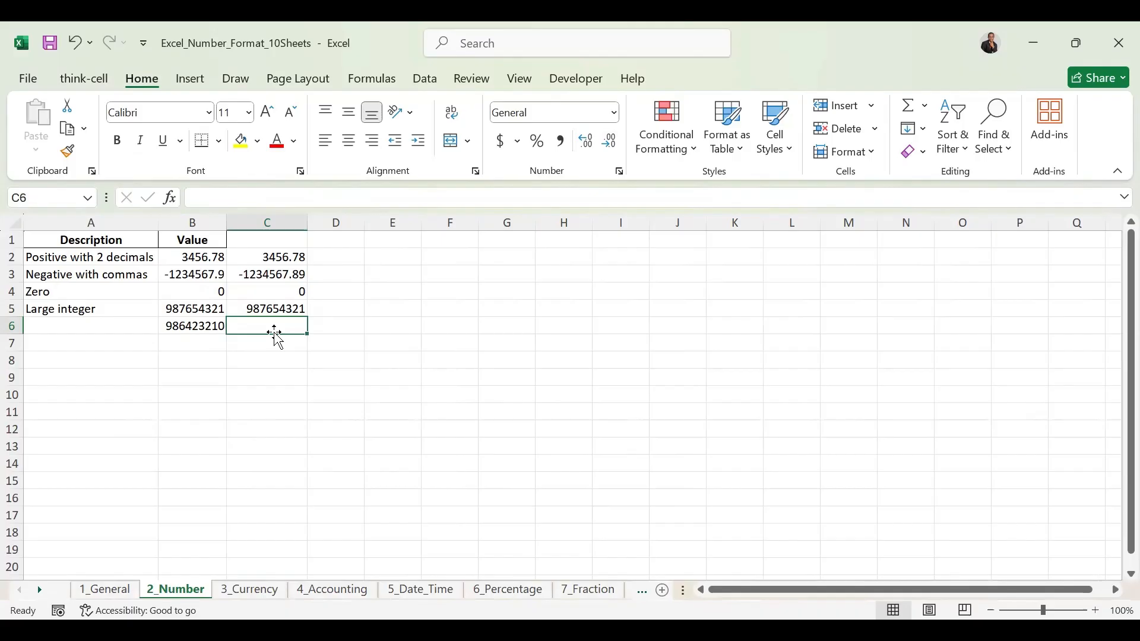
pyautogui.write('=sum')
pyautogui.press('Tab')
pyautogui.moveTo(257, 256); pyautogui.dragTo(262, 303)
pyautogui.press('Return')
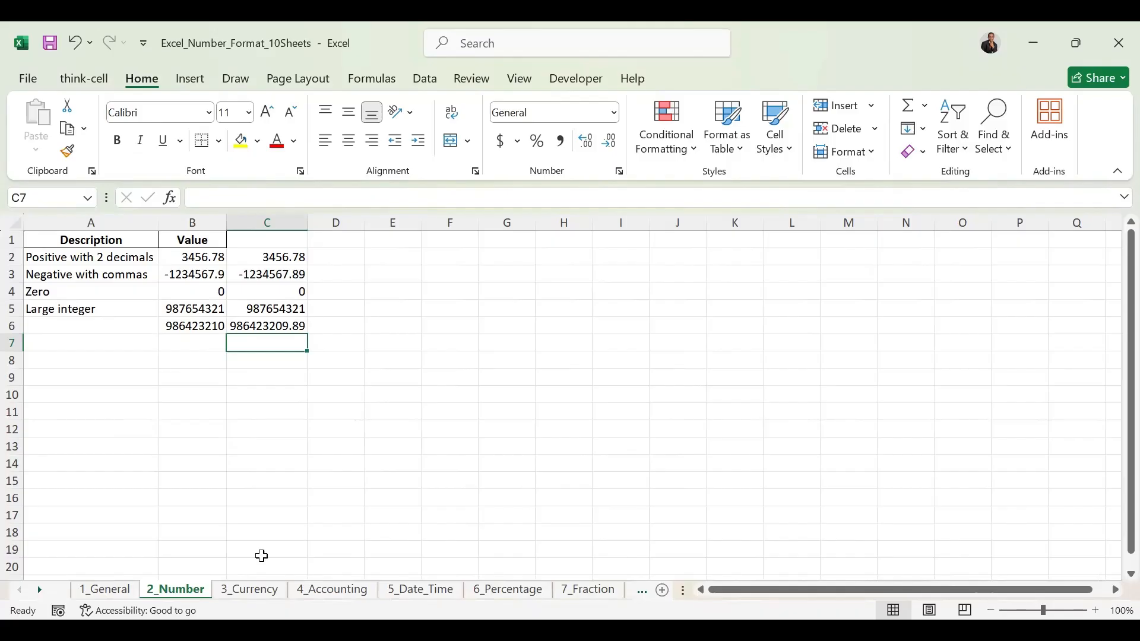
# On the 3_Currency sheet, apply the Currency format to the values in B2:B4
pyautogui.click(254, 591)
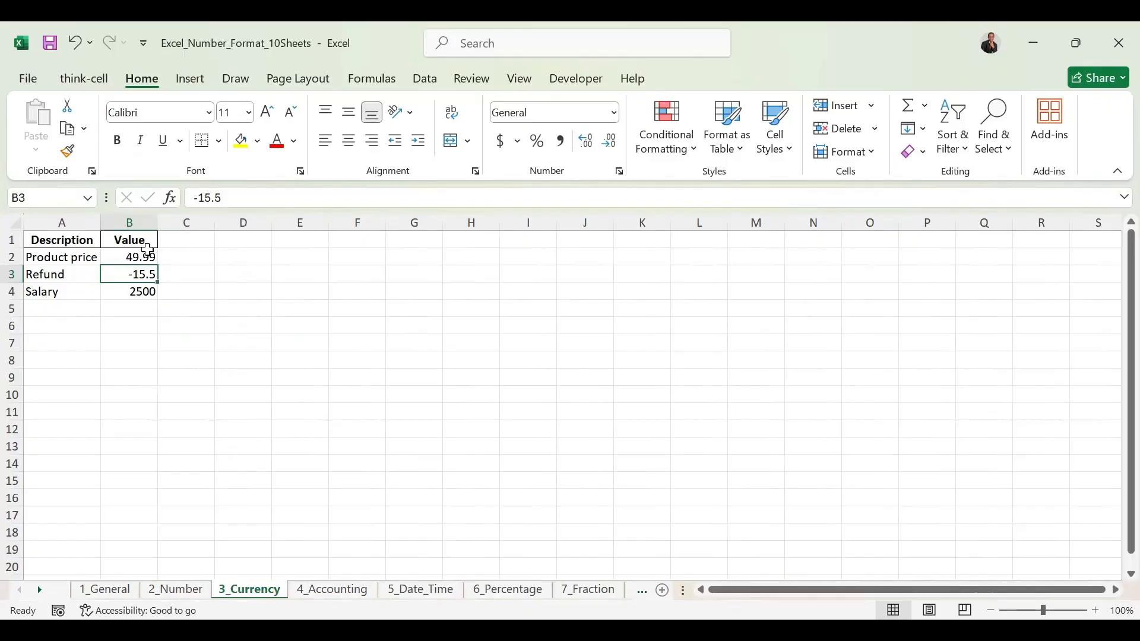
pyautogui.moveTo(135, 255); pyautogui.dragTo(135, 289)
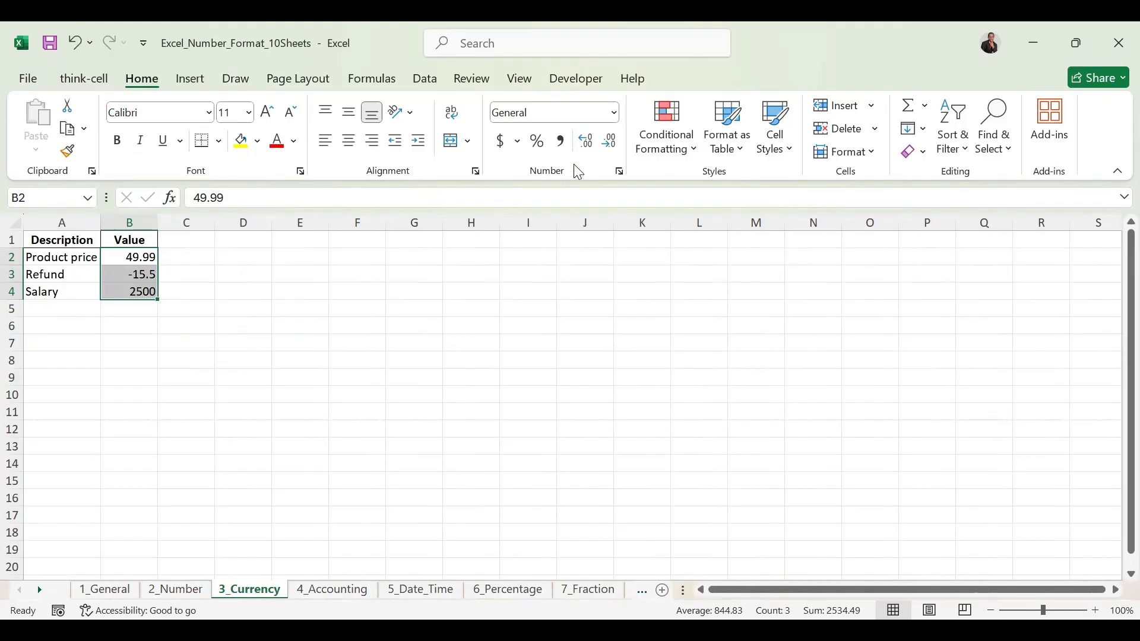
pyautogui.click(614, 114)
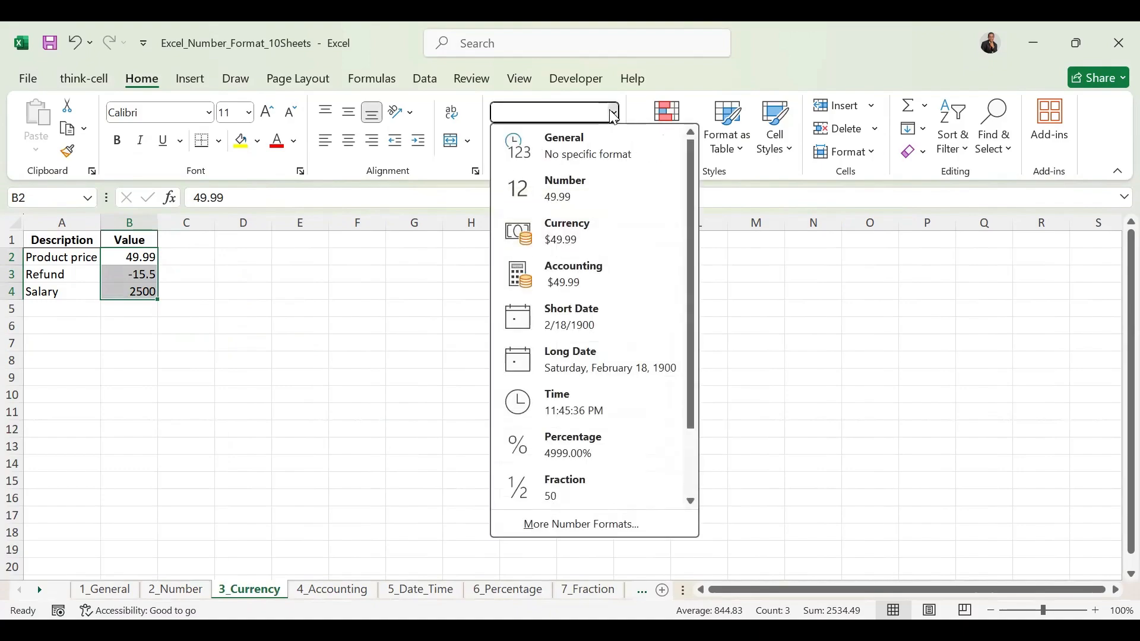
pyautogui.click(563, 231)
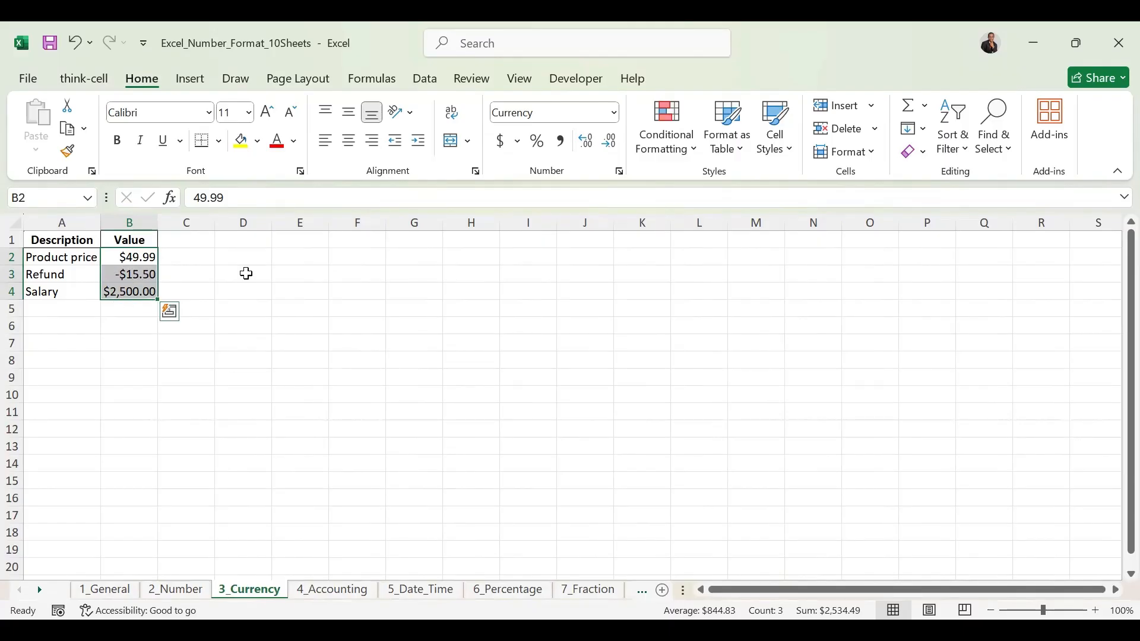
# Remove both decimal places from the currency values in B2:B4, and restore them to two decimals
pyautogui.click(611, 142)
pyautogui.click(610, 142)
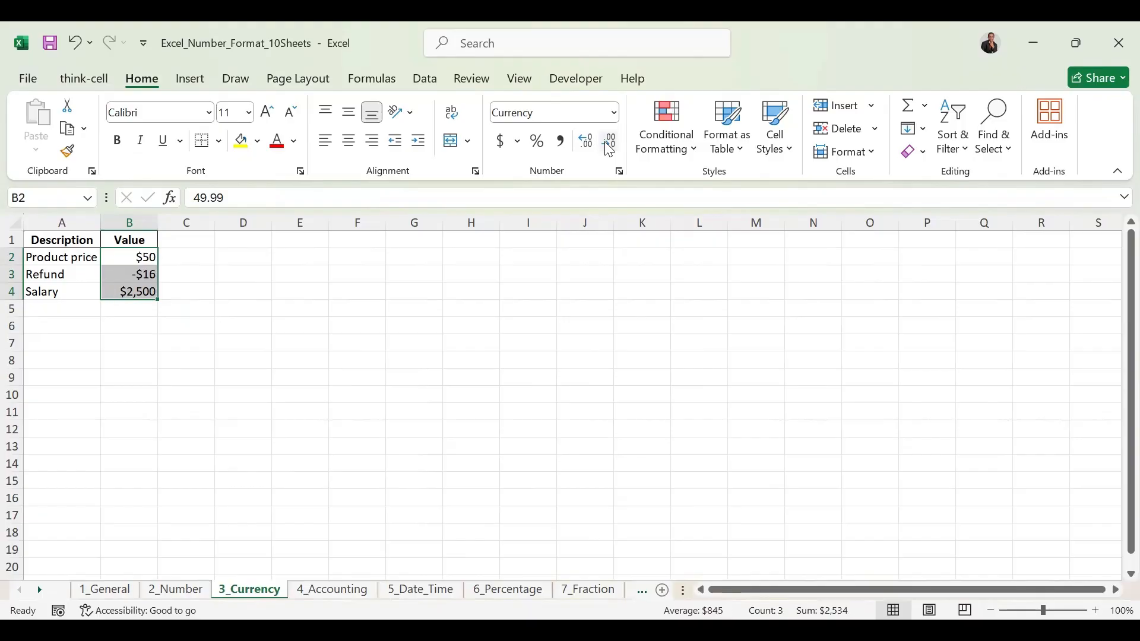
pyautogui.click(587, 142)
pyautogui.click(587, 142)
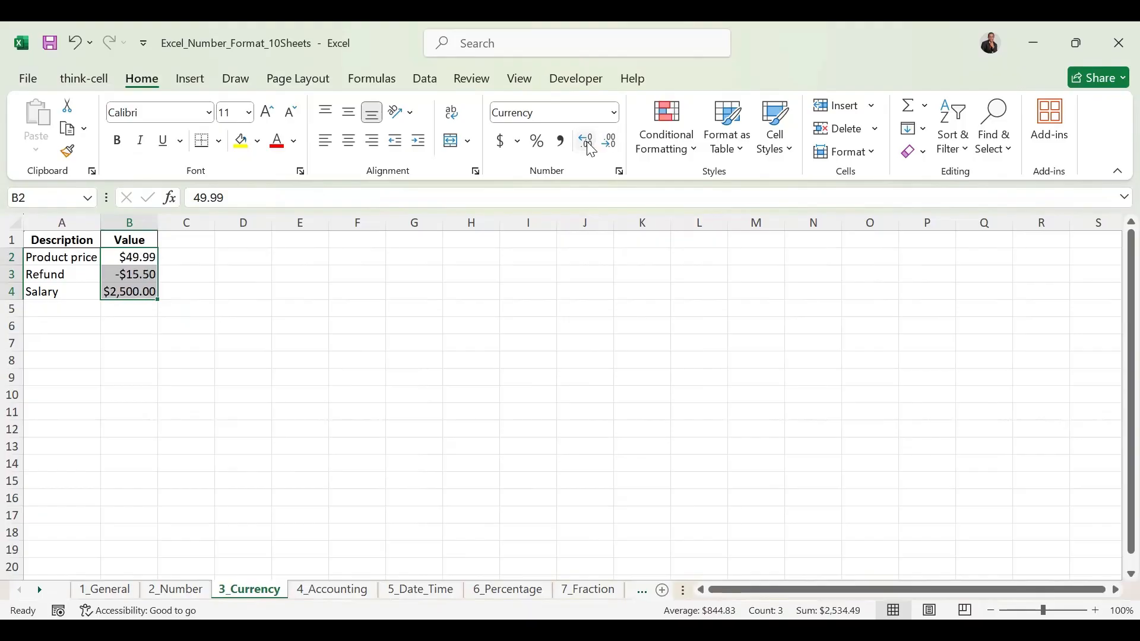
# Browse the currency symbols offered in the Format Cells settings for B2:B4, and close them without applying a change
pyautogui.click(615, 112)
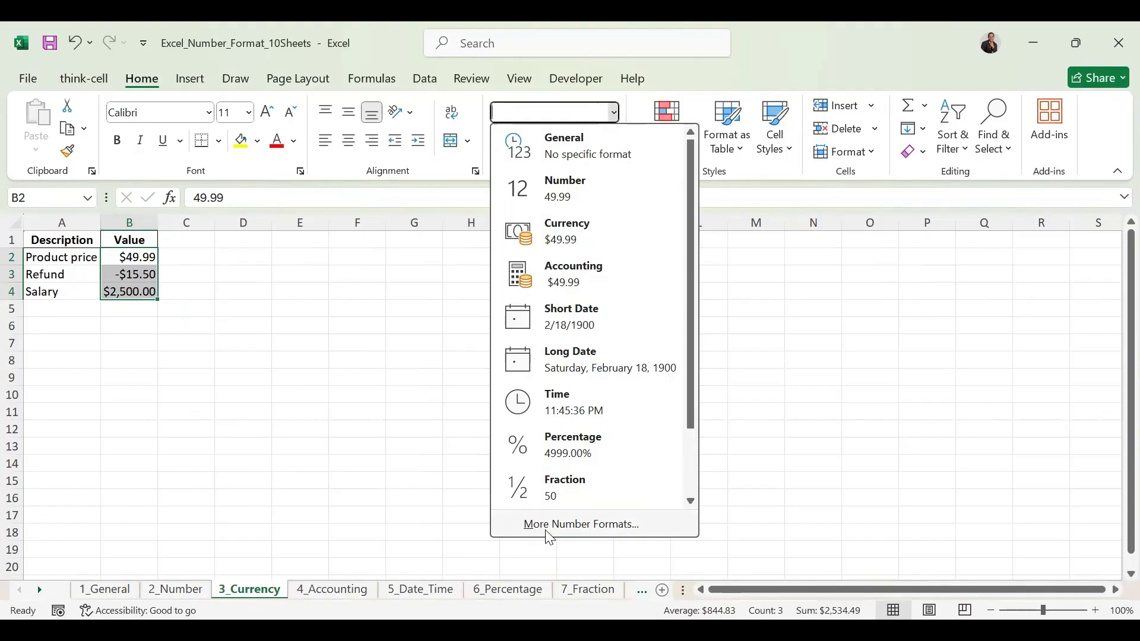
pyautogui.click(571, 534)
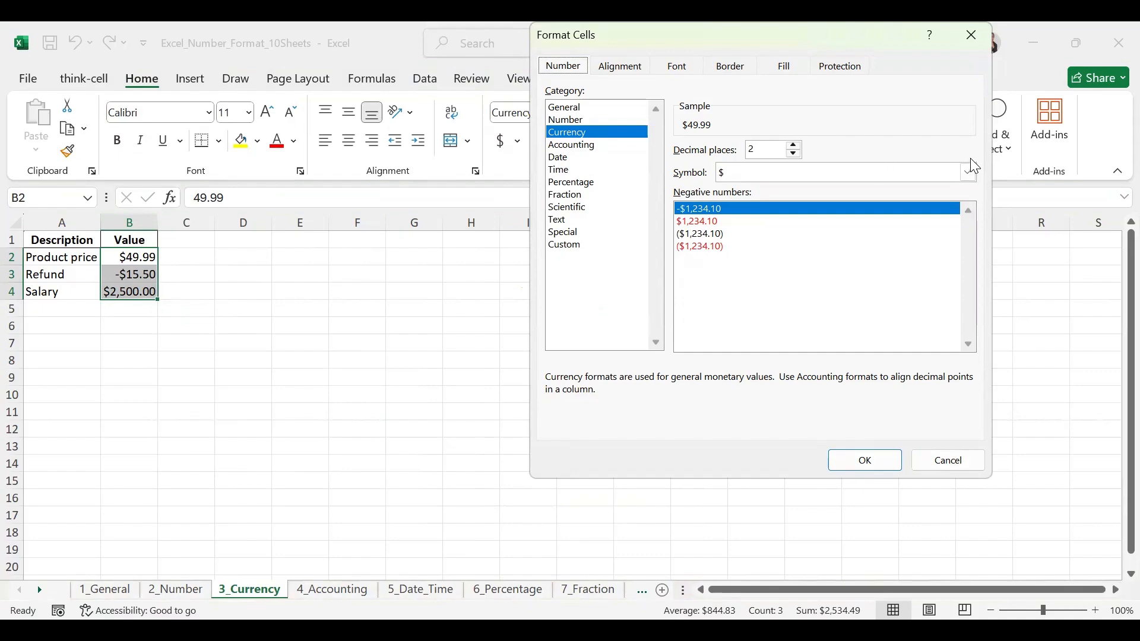
pyautogui.click(968, 174)
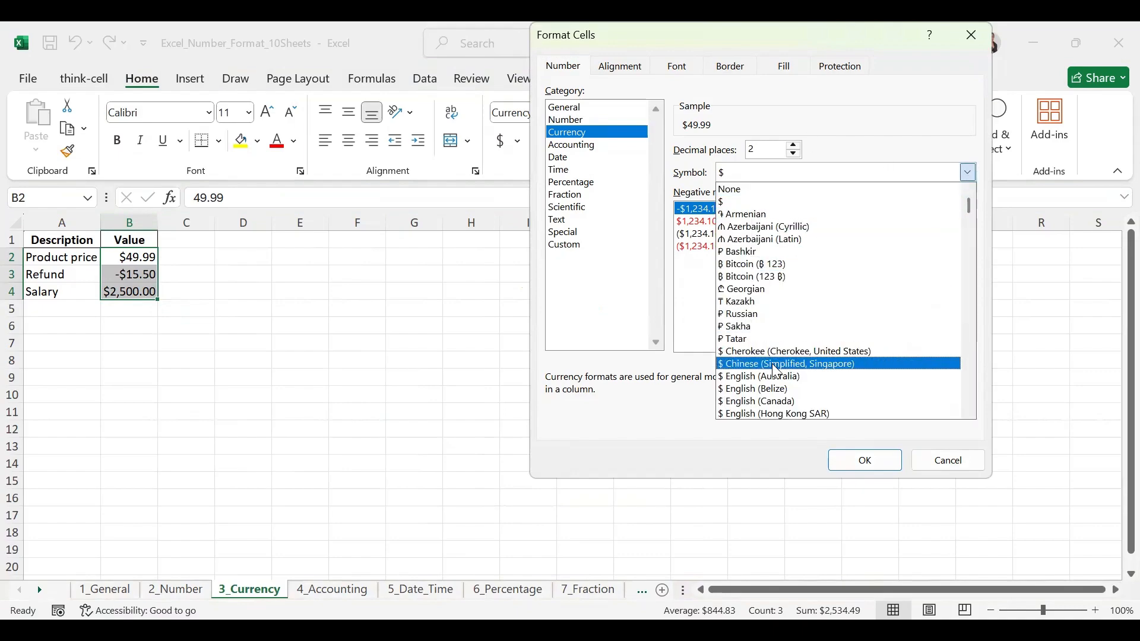
pyautogui.moveTo(966, 210); pyautogui.dragTo(969, 228)
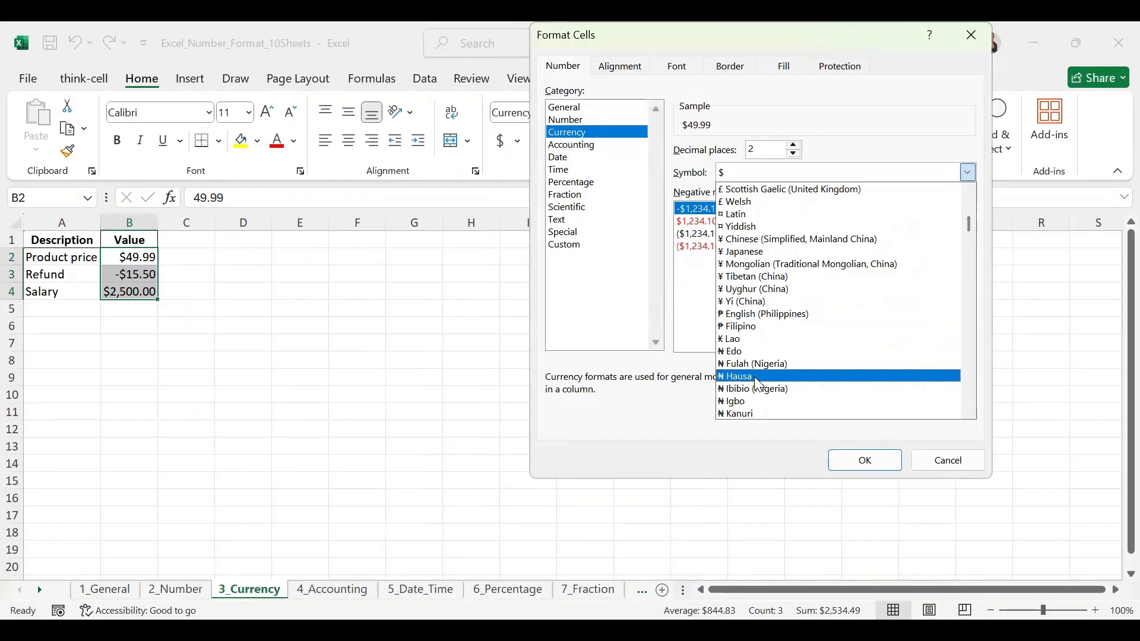
pyautogui.click(944, 455)
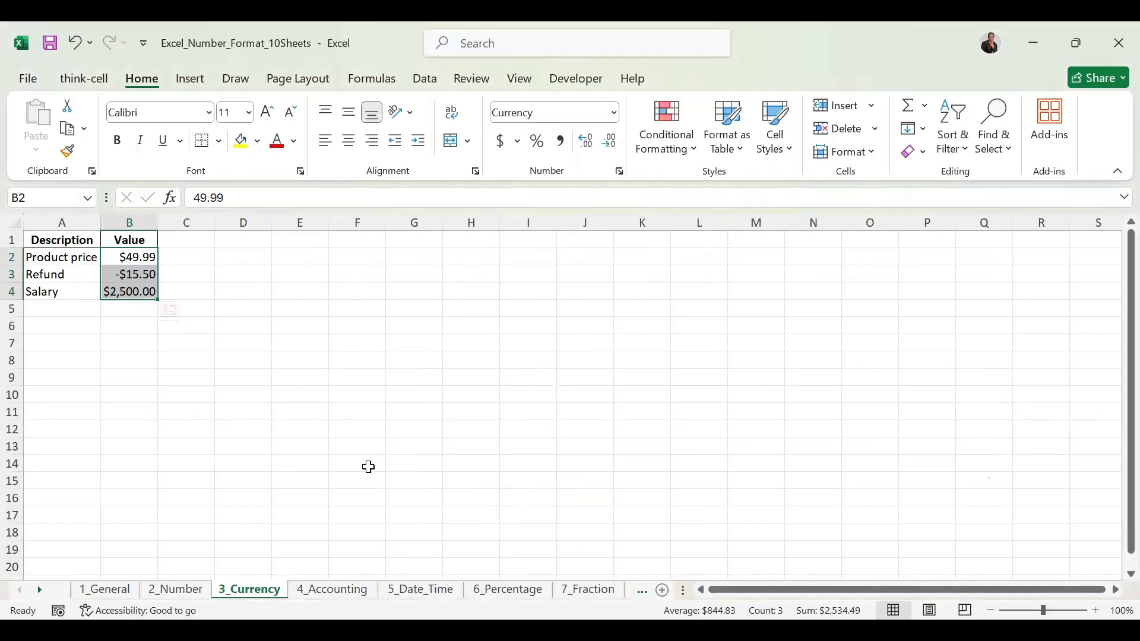
# Compare the values on the 4_Accounting sheet with those on the 3_Currency sheet, ending on 4_Accounting
pyautogui.click(342, 594)
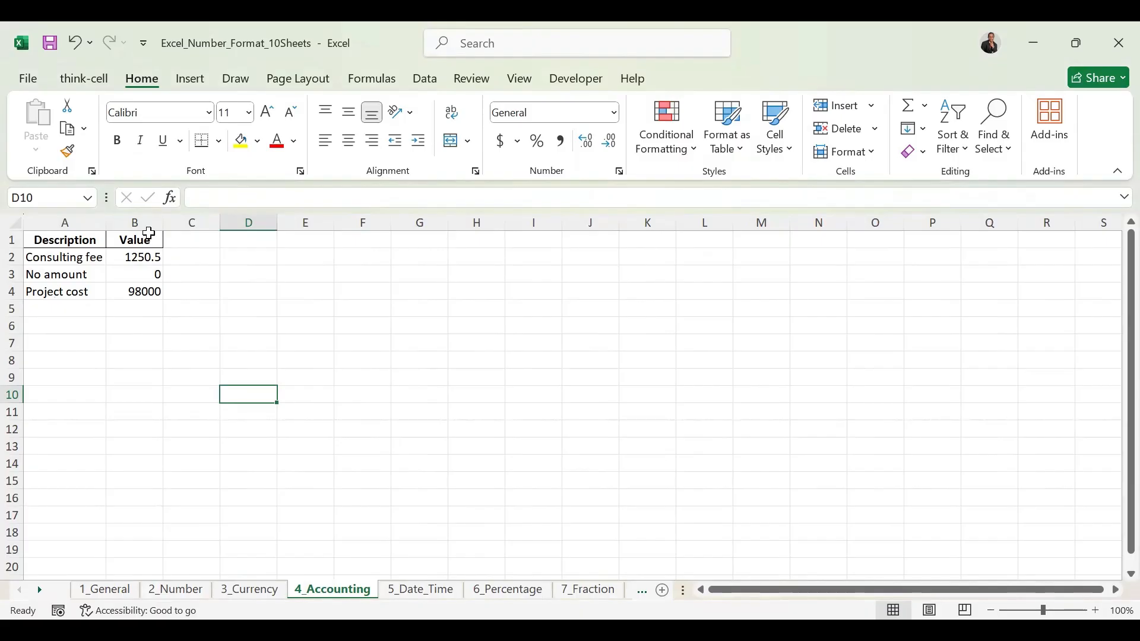
pyautogui.click(259, 589)
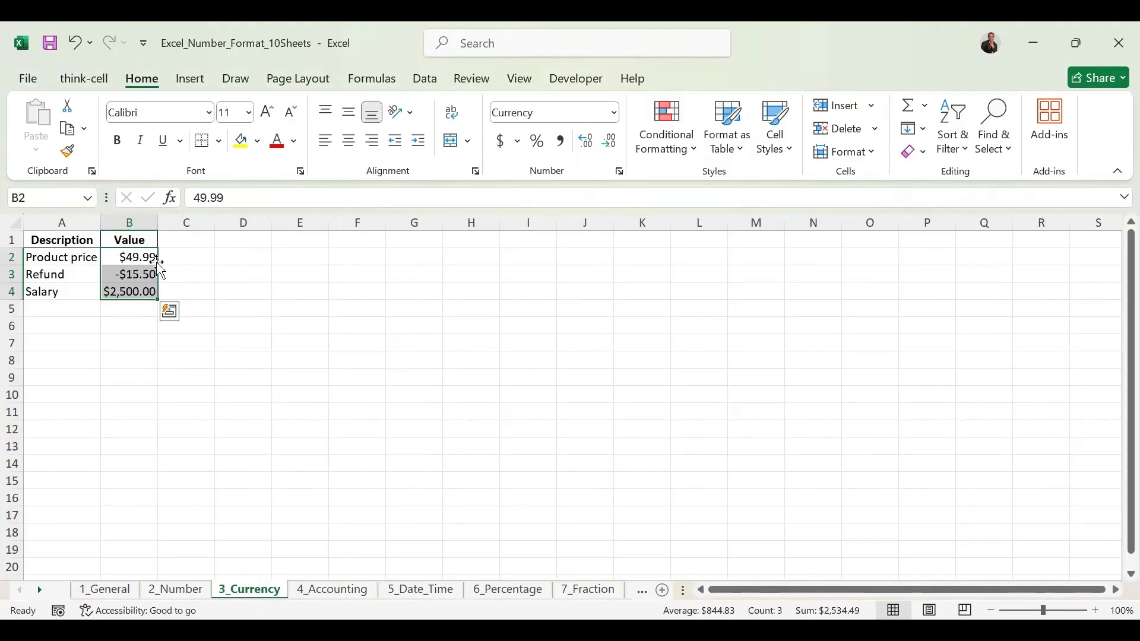
pyautogui.click(319, 590)
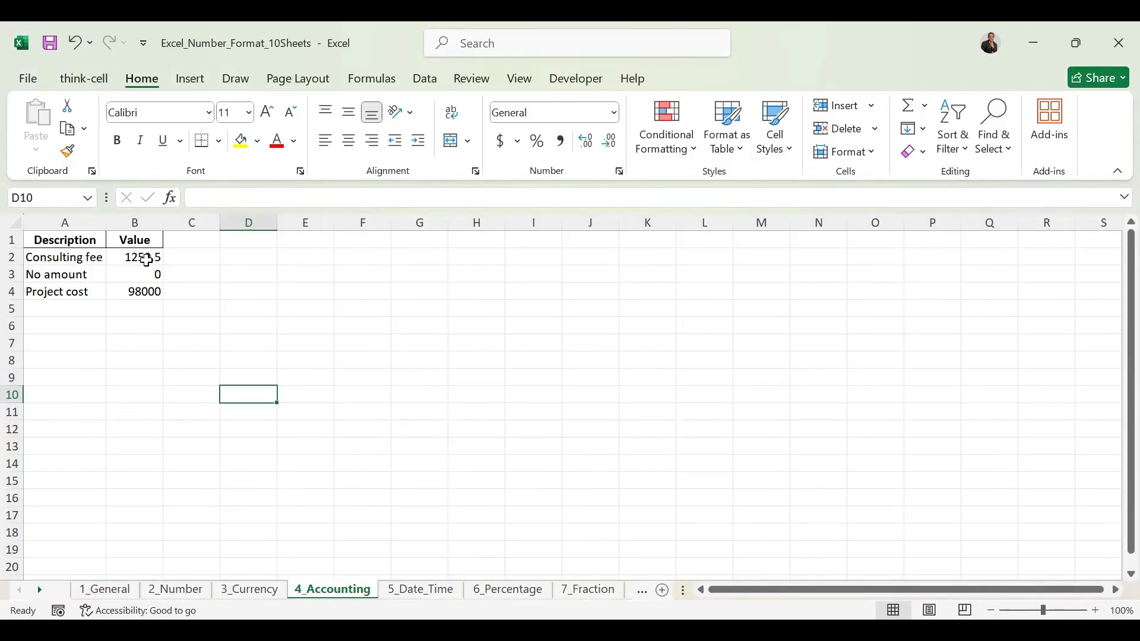
# Apply the Accounting format to the values in B2:B4 on the 4_Accounting sheet
pyautogui.moveTo(146, 260); pyautogui.dragTo(146, 295)
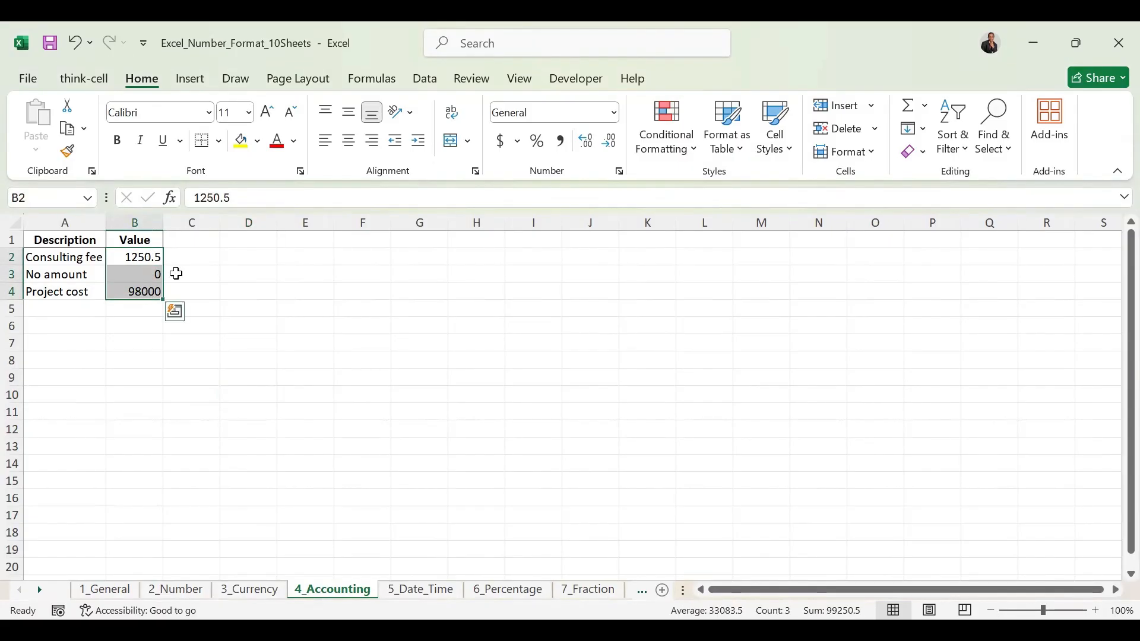
pyautogui.click(614, 113)
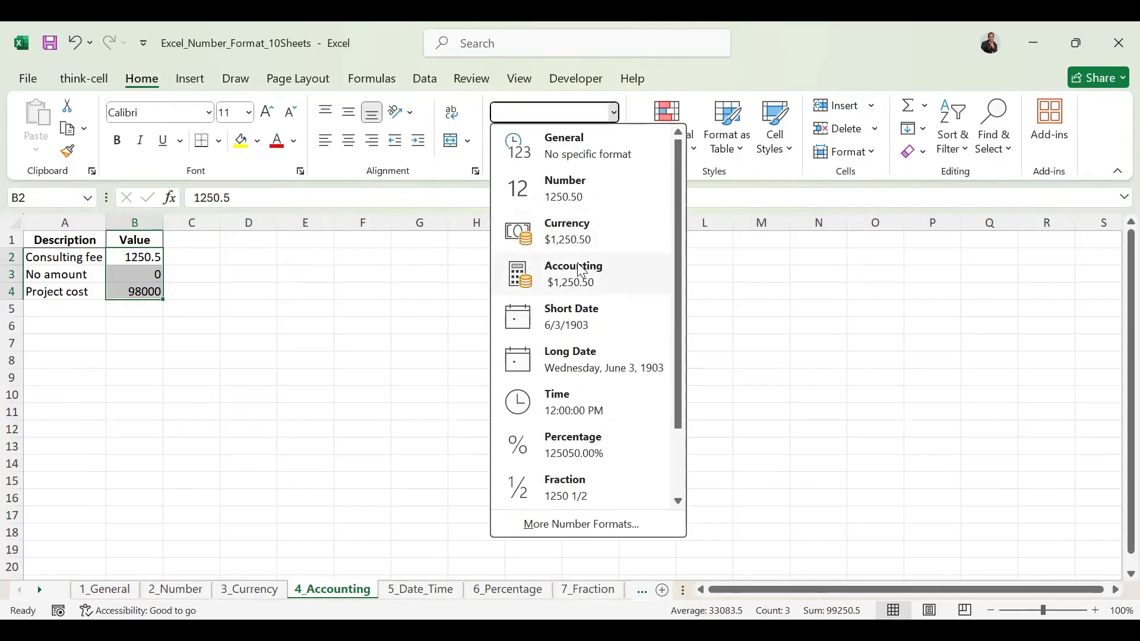
pyautogui.click(589, 278)
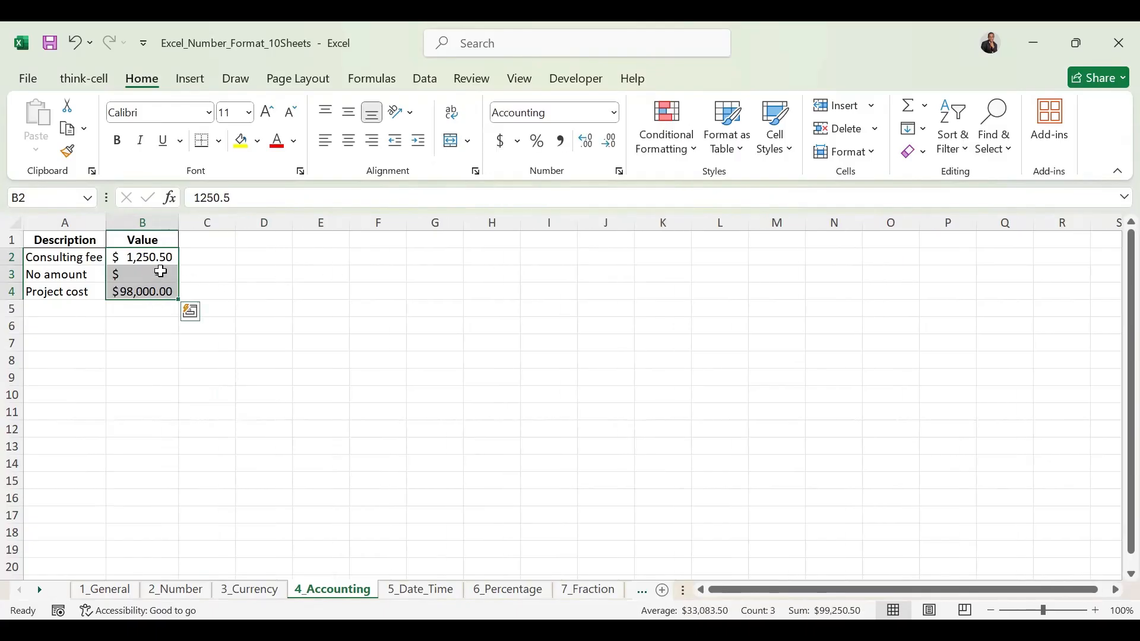
# On the 3_Currency sheet, enter 0 in C3, format the cell as Currency, and clear its value
pyautogui.click(249, 589)
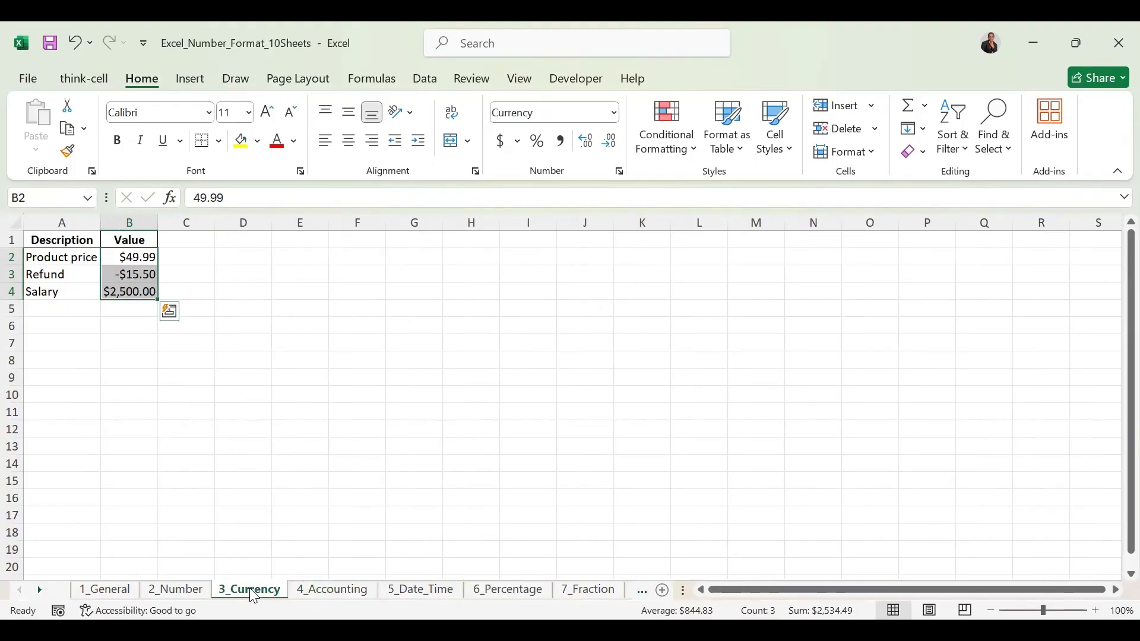
pyautogui.click(203, 268)
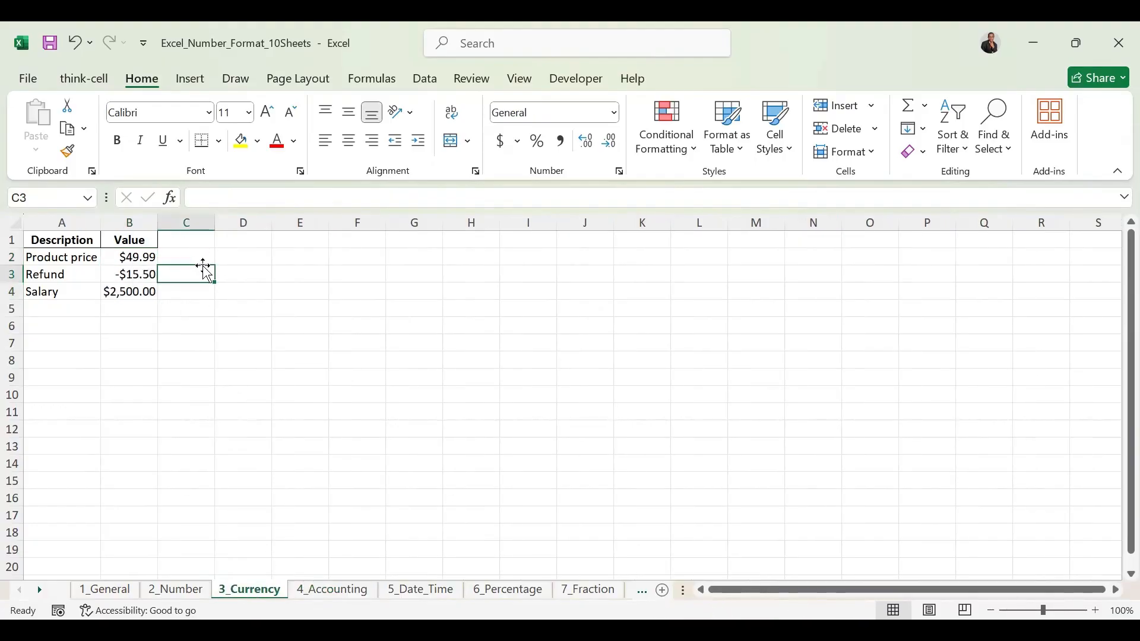
pyautogui.write('0')
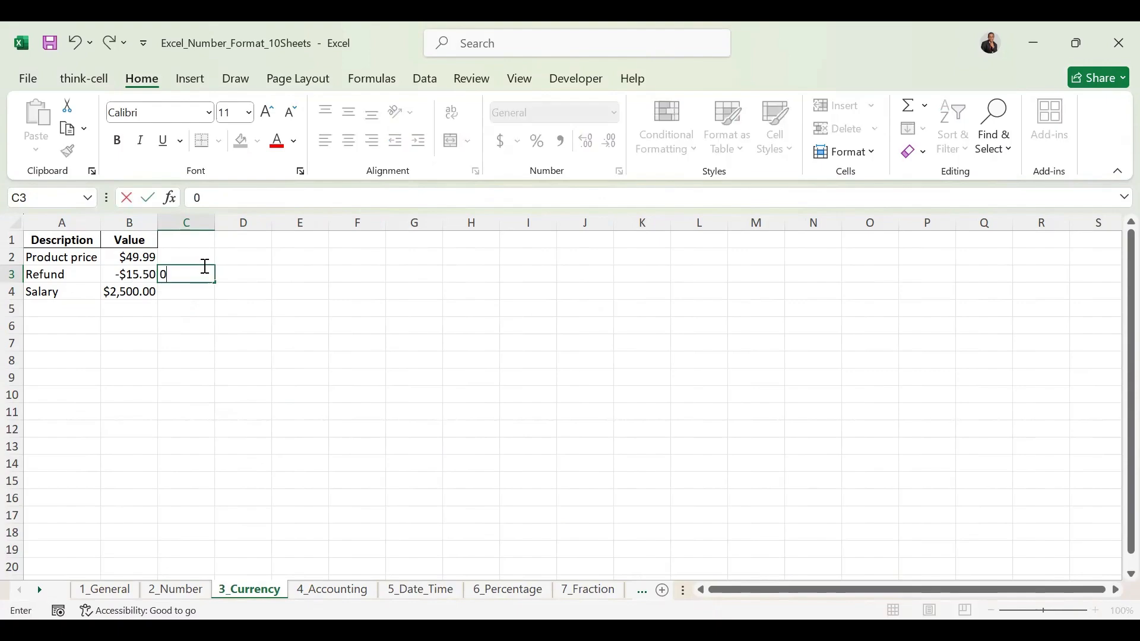
pyautogui.click(315, 305)
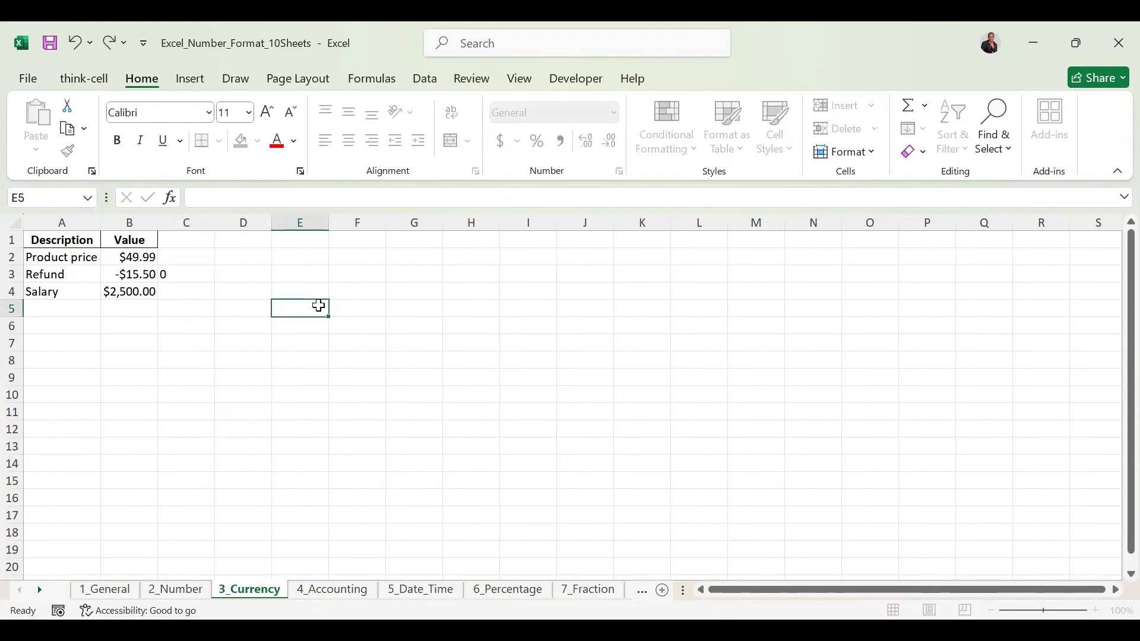
pyautogui.click(196, 273)
pyautogui.click(617, 119)
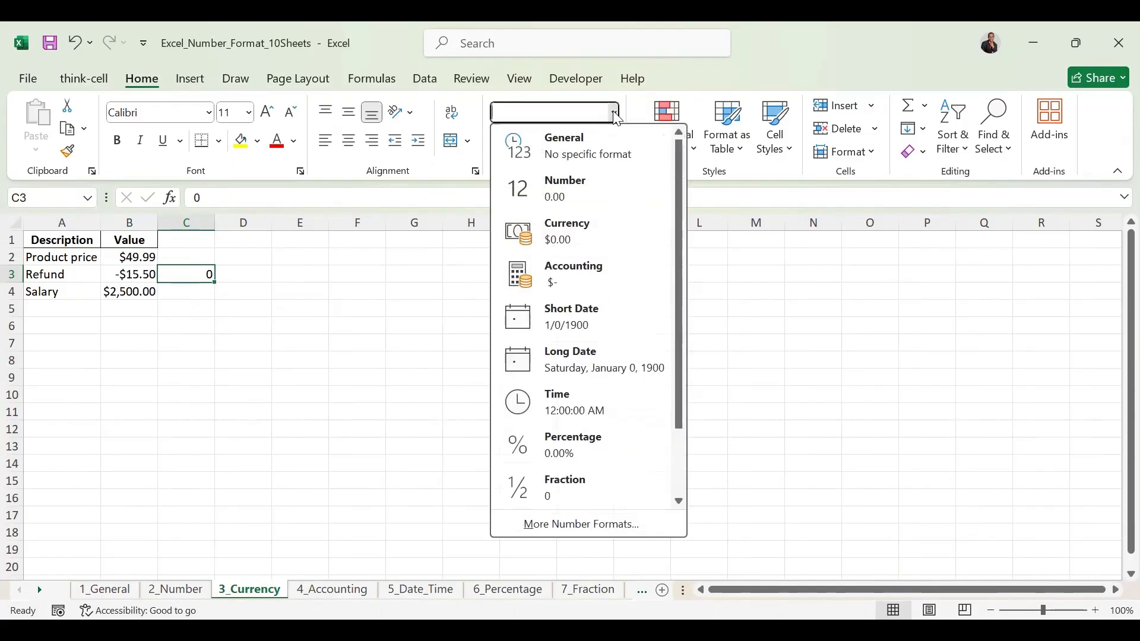
pyautogui.click(571, 236)
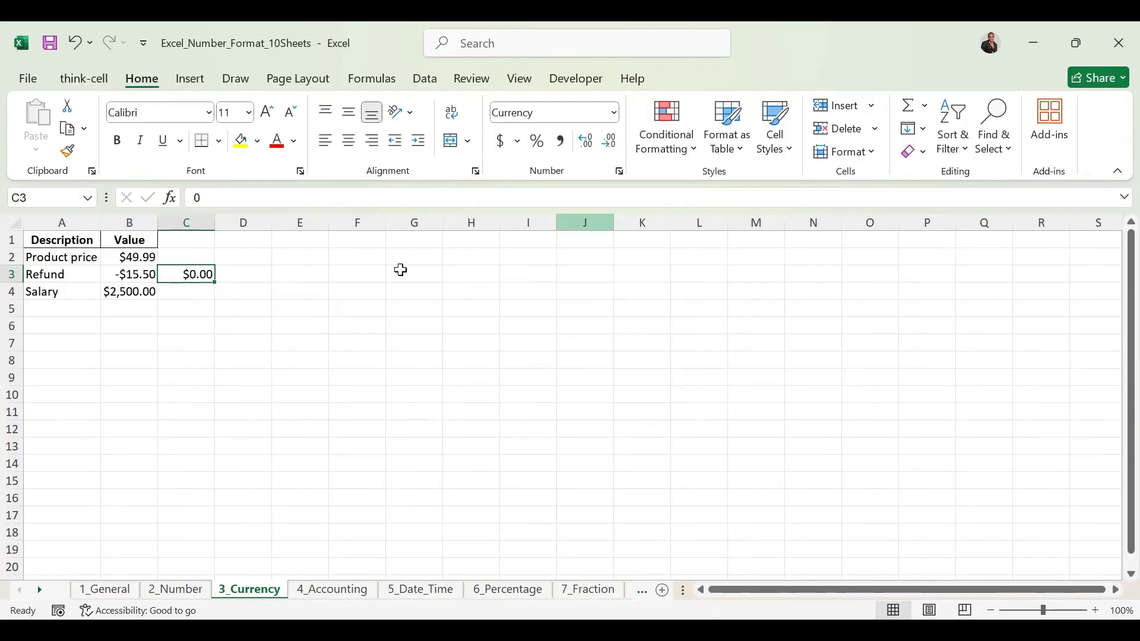
pyautogui.press('Delete')
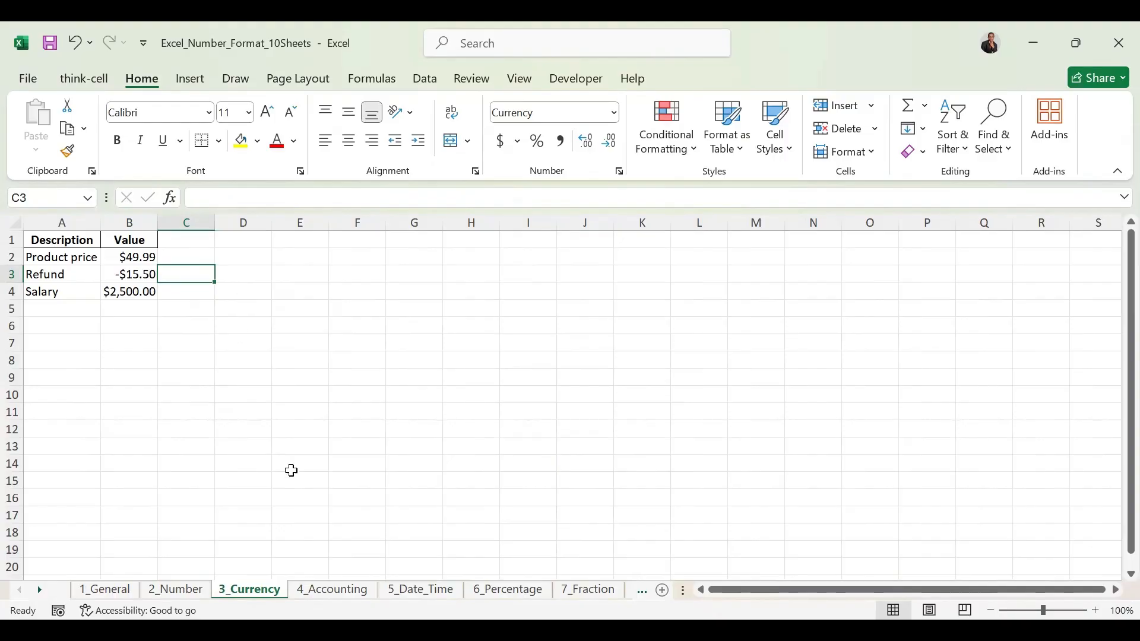
# On the 4_Accounting sheet, enter -24 in C3 and apply the Accounting format to it
pyautogui.click(334, 590)
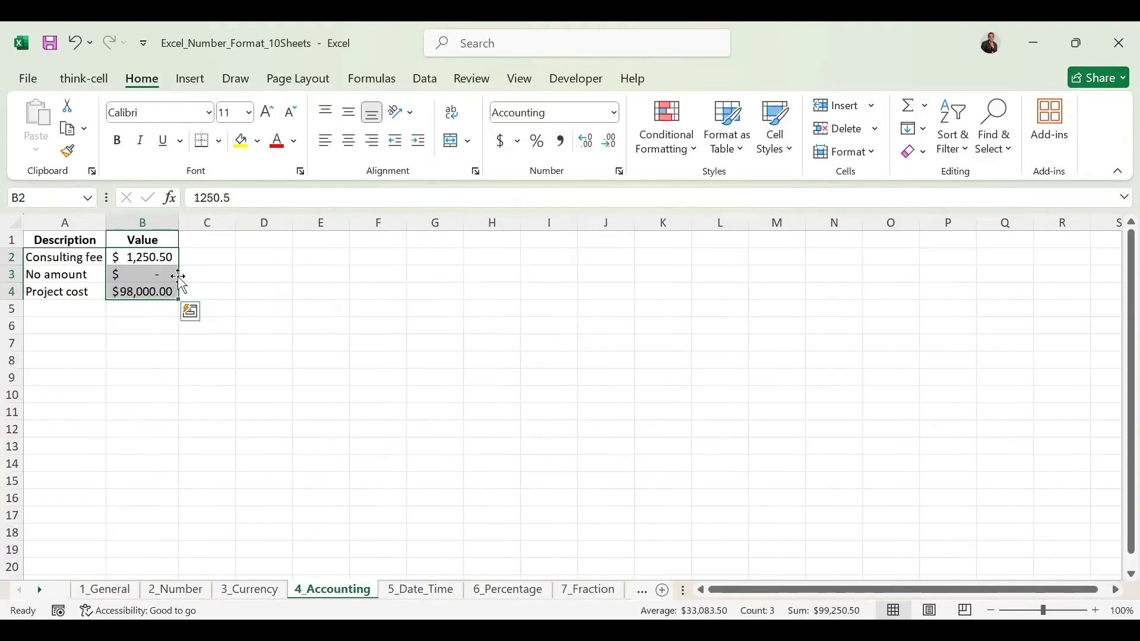
pyautogui.click(213, 275)
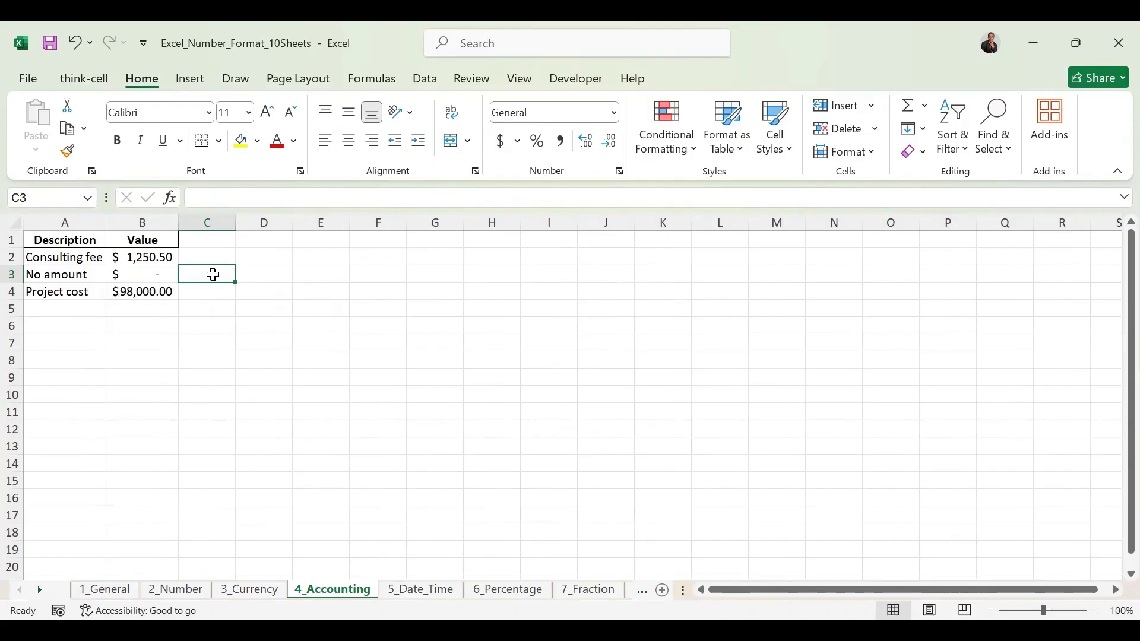
pyautogui.write('-24')
pyautogui.press('Return')
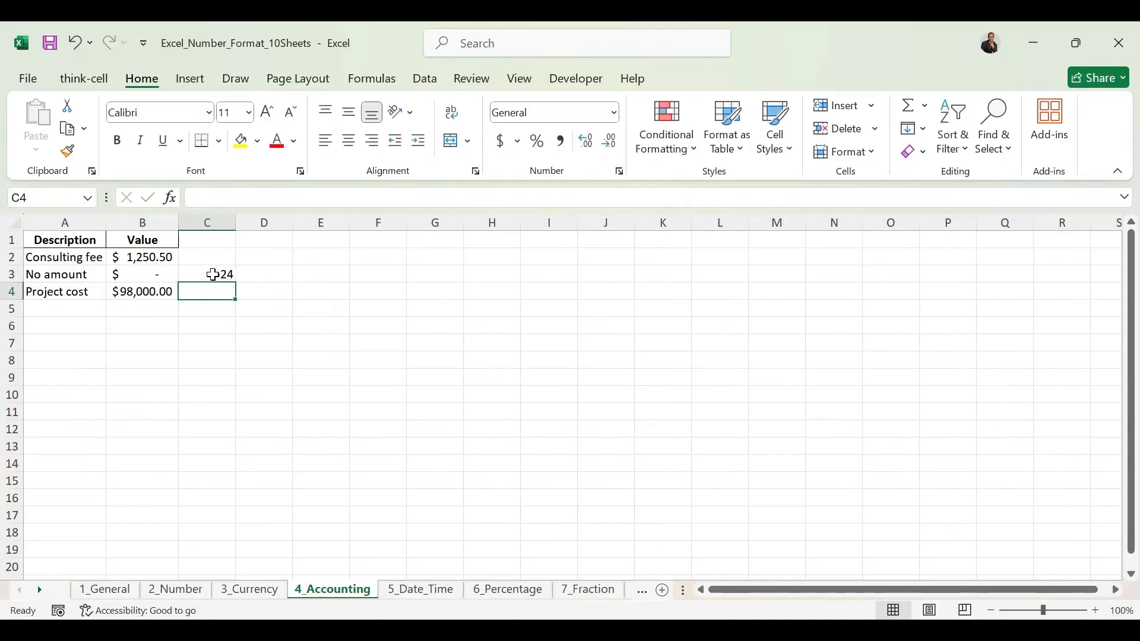
pyautogui.click(213, 275)
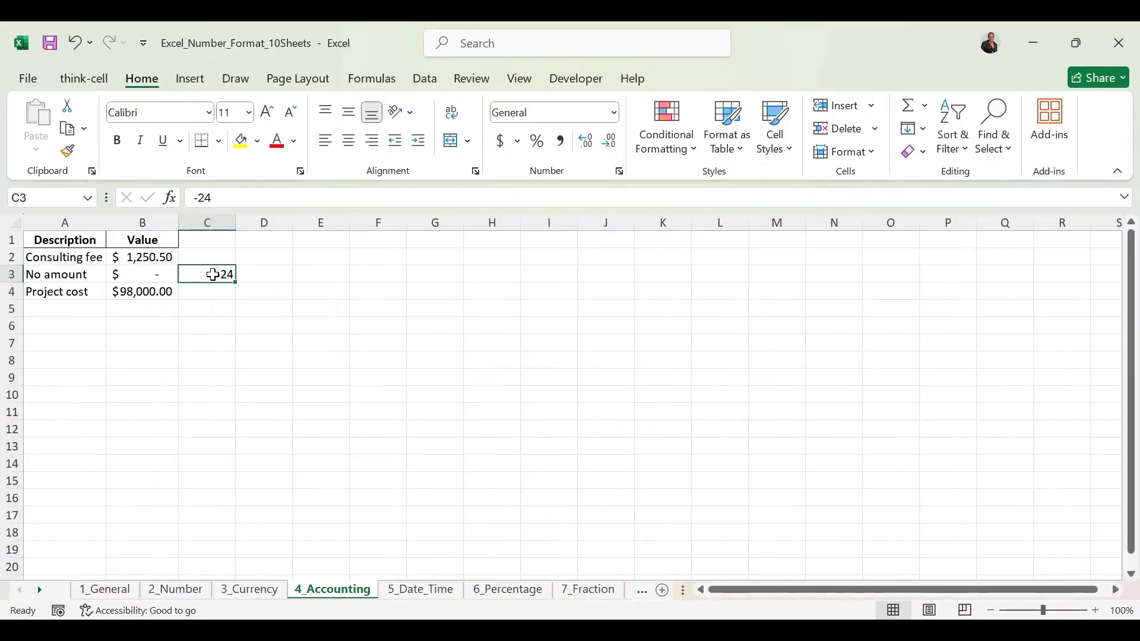
pyautogui.click(614, 114)
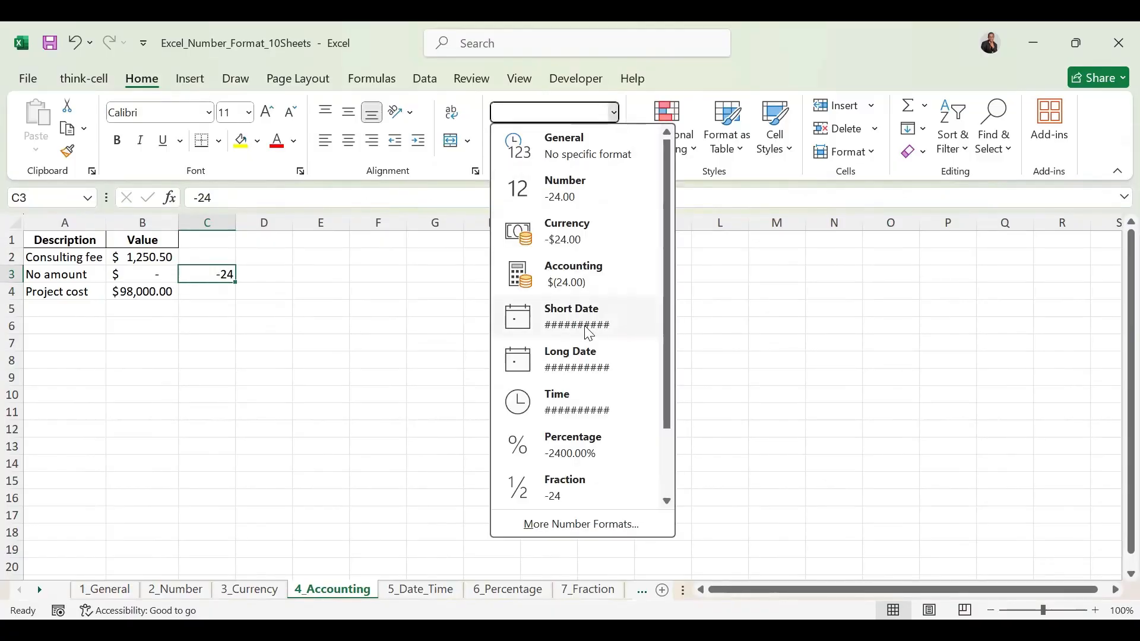
pyautogui.click(572, 283)
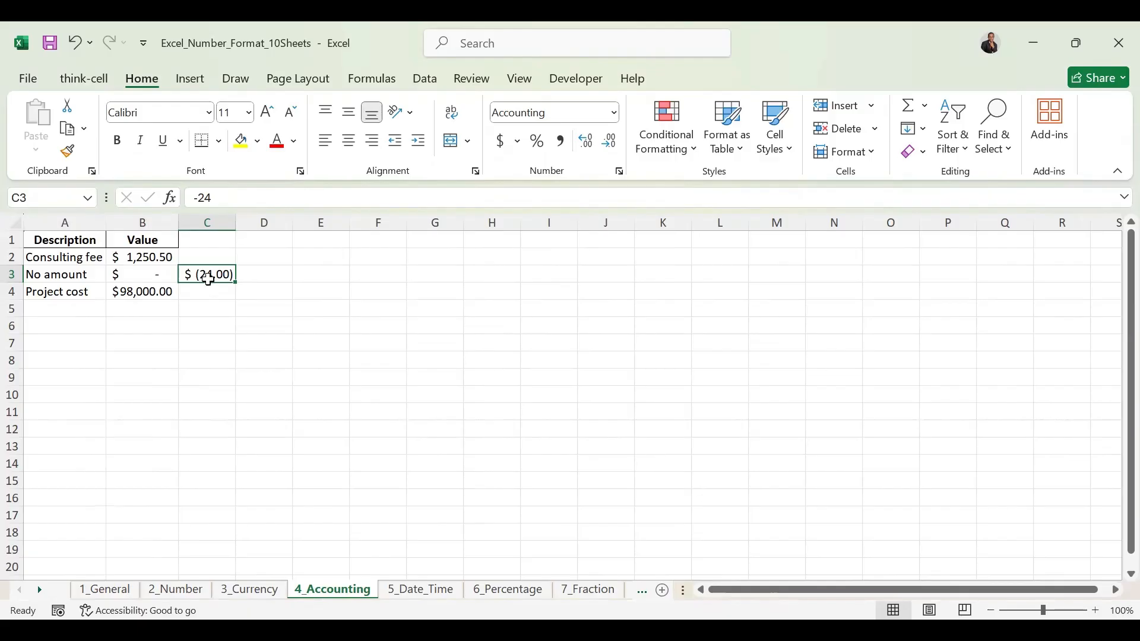
# Enter -24 in C3 on the 3_Currency sheet, and return to the 4_Accounting sheet to compare the negative values
pyautogui.click(253, 592)
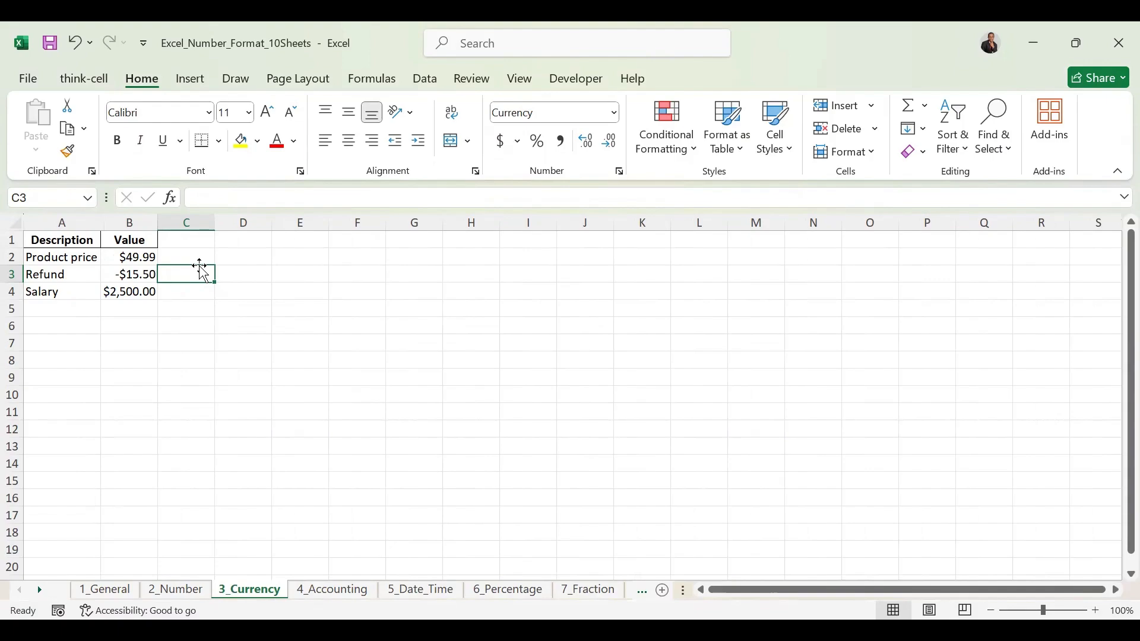
pyautogui.write('-24')
pyautogui.press('Return')
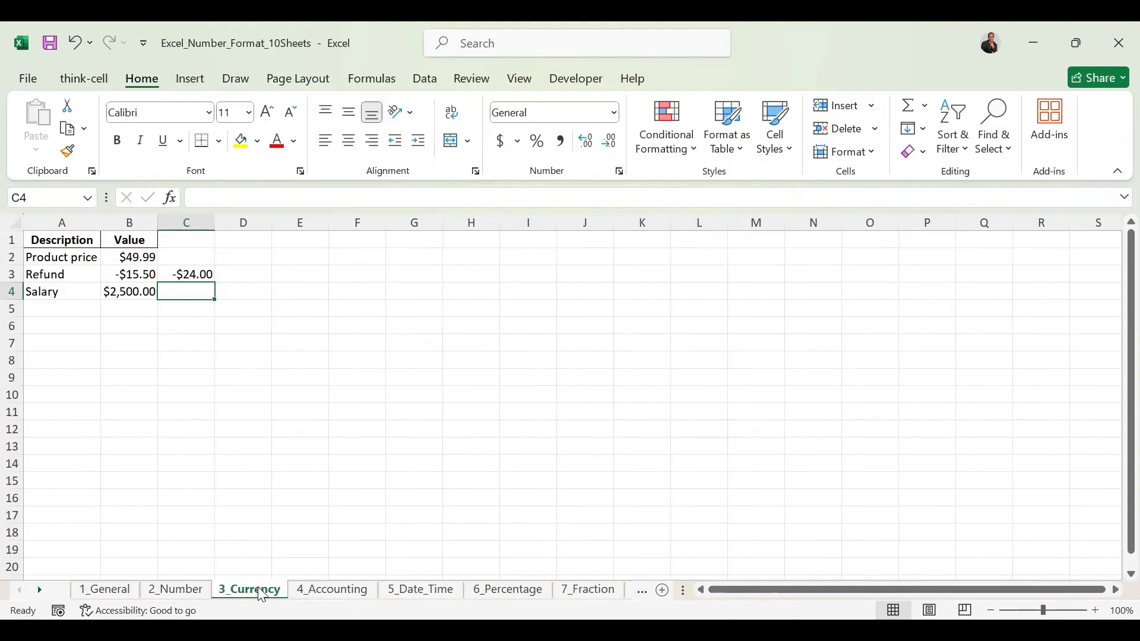
pyautogui.click(344, 597)
# On the 5_Date_Time sheet, format the Date only value in B2 as Short Date, and switch it to Long Date
pyautogui.click(428, 597)
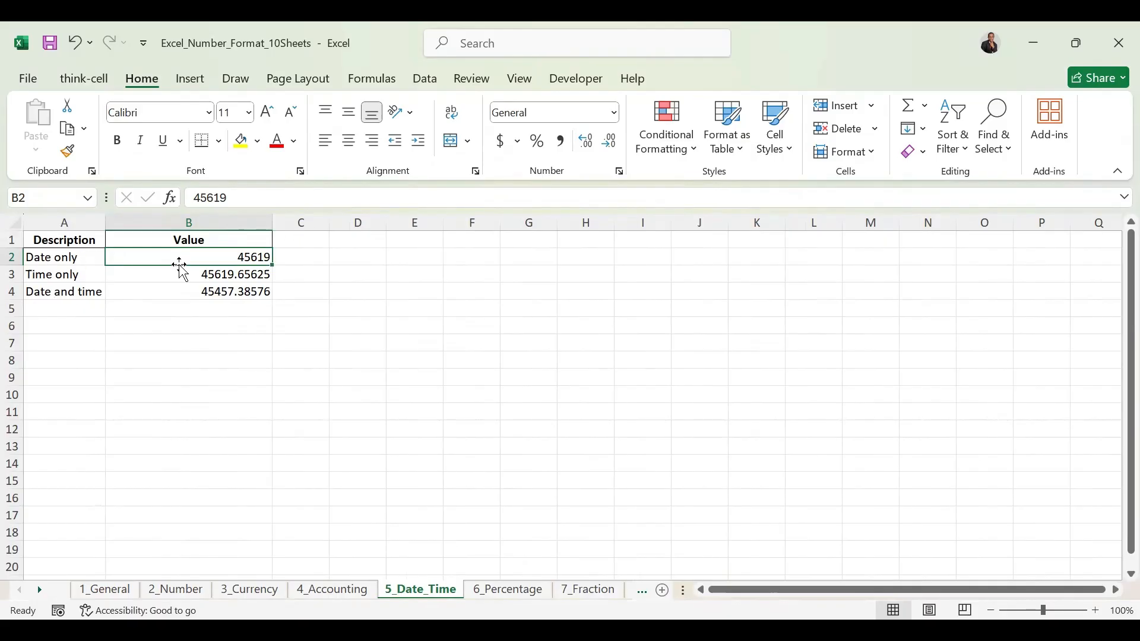
pyautogui.click(614, 114)
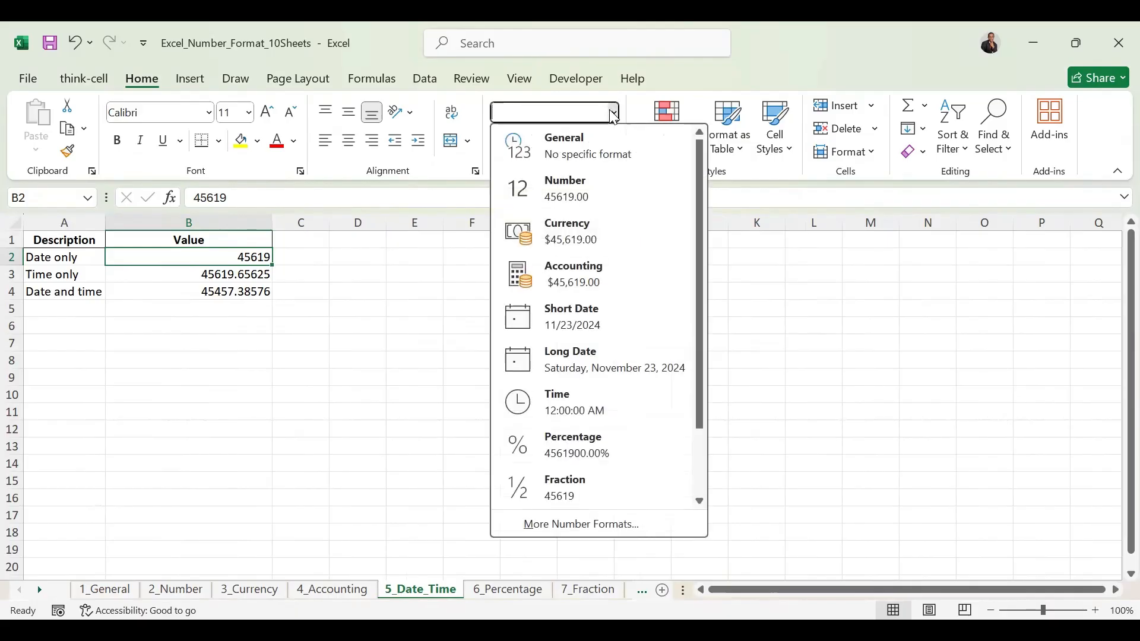
pyautogui.click(614, 310)
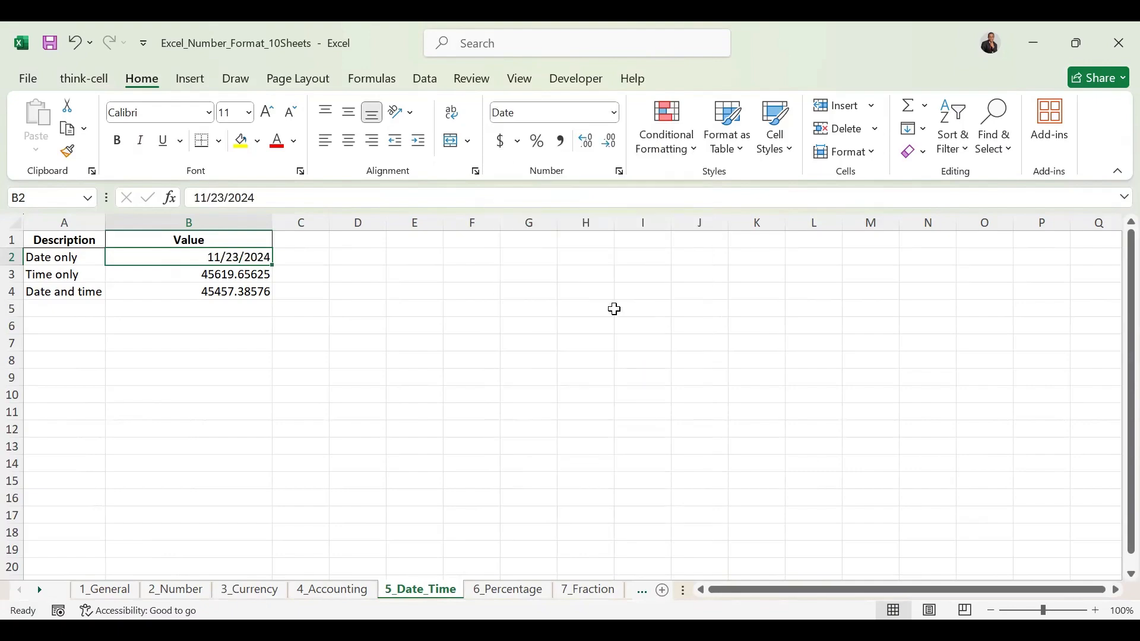
pyautogui.click(614, 112)
pyautogui.click(601, 369)
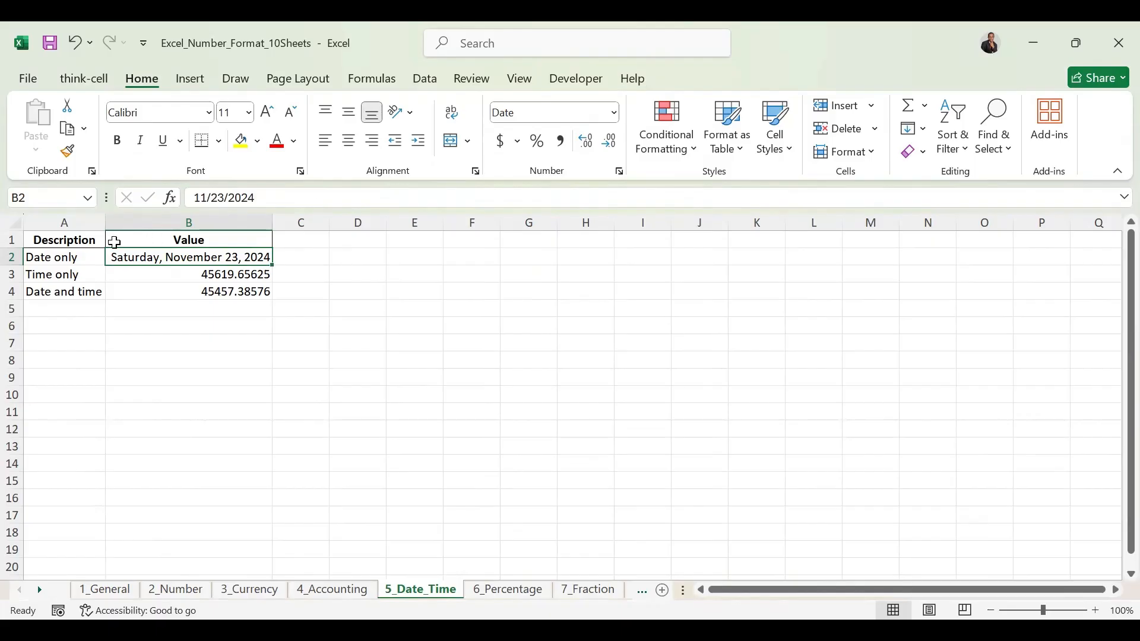
# Format the Time only value in B3 as Long Date, and change it to the Time format
pyautogui.click(188, 275)
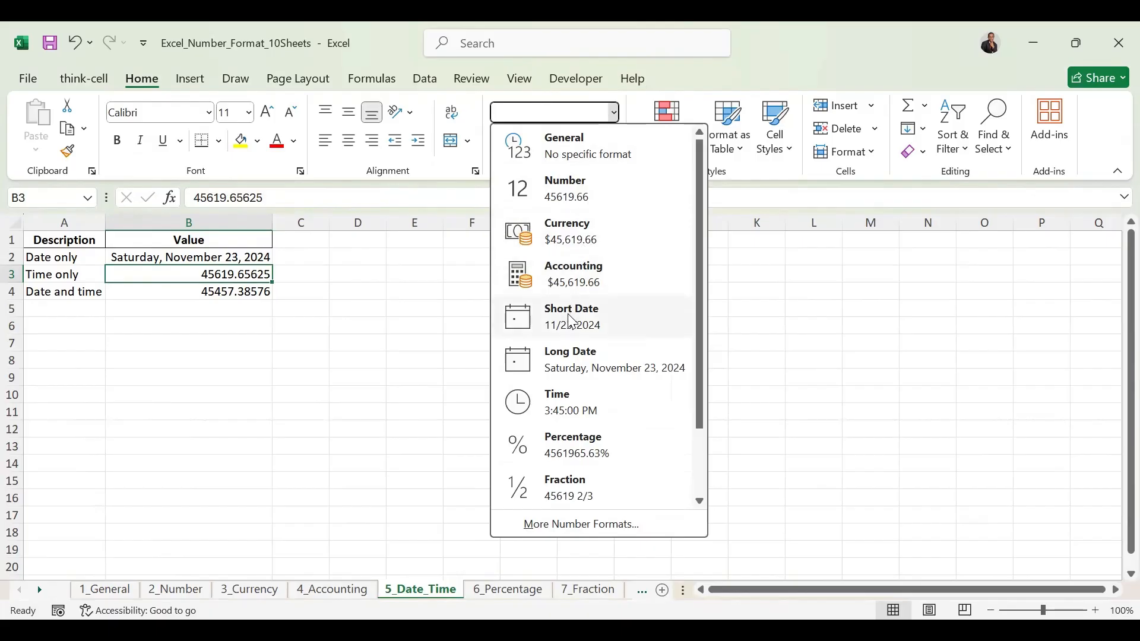
pyautogui.click(567, 351)
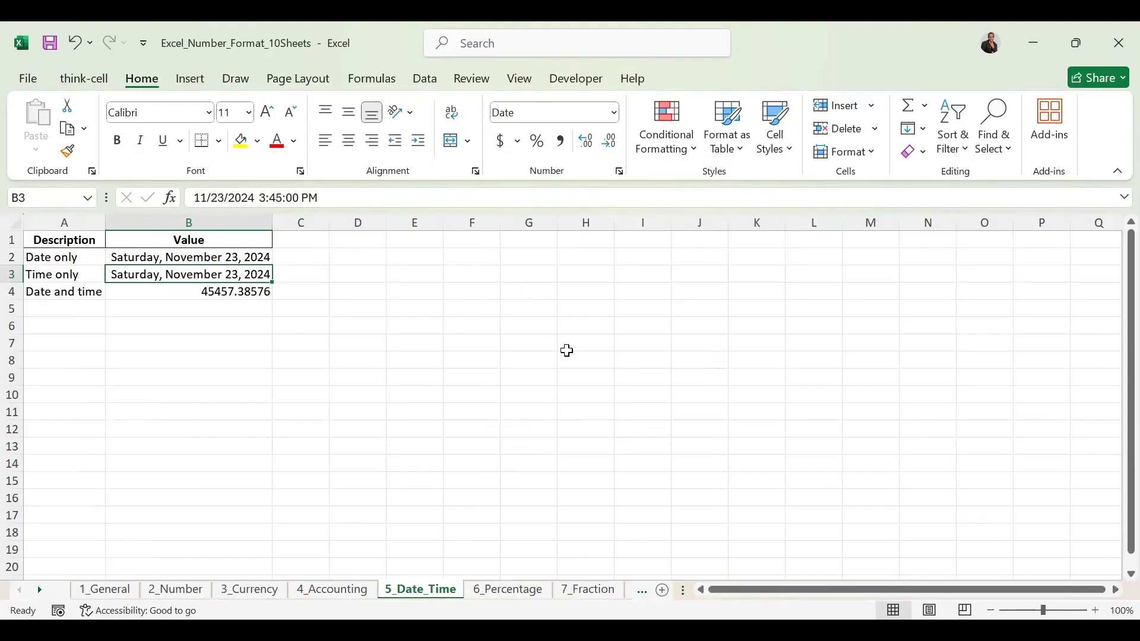
pyautogui.click(614, 113)
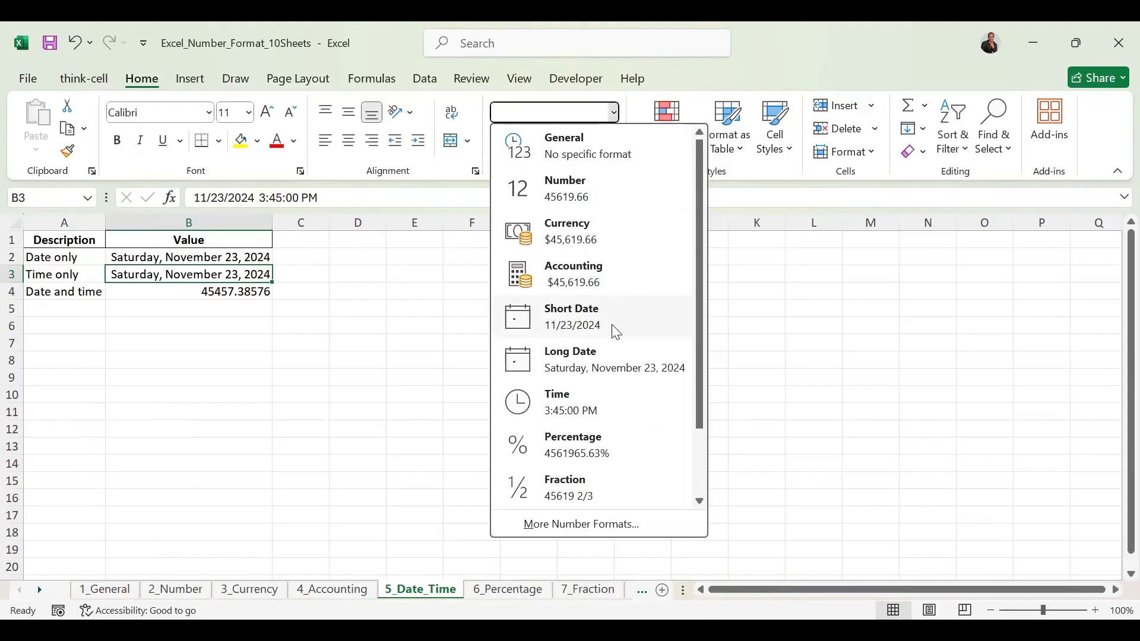
pyautogui.click(584, 396)
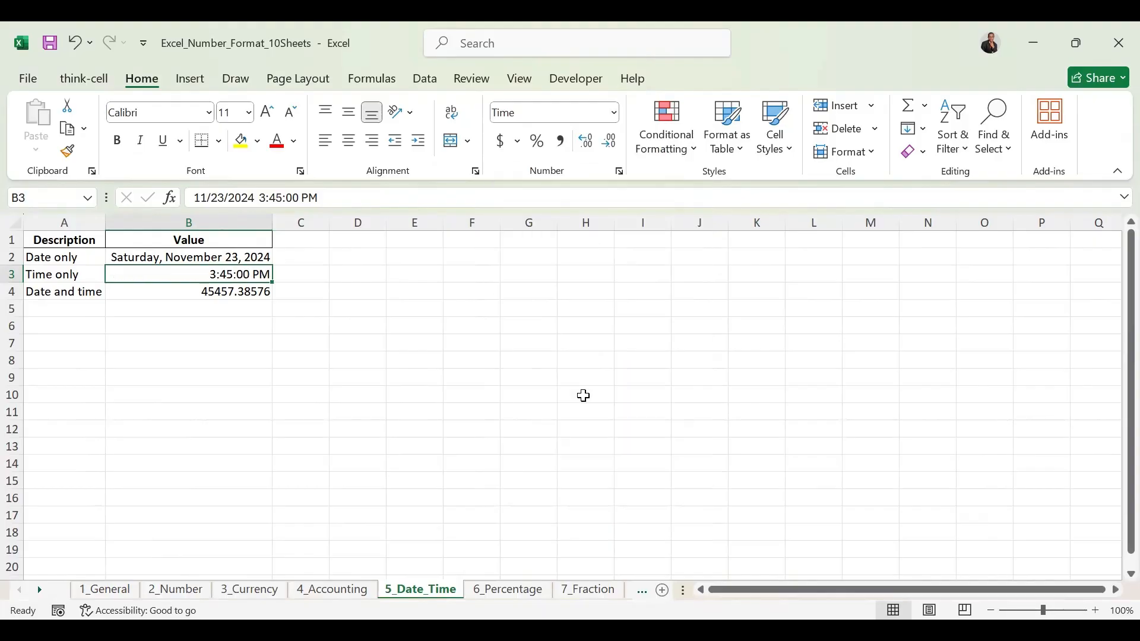
# Format the Date and time value in B4 with the Date type 3/14/12 1:30 PM in the Format Cells settings
pyautogui.click(224, 291)
pyautogui.click(614, 115)
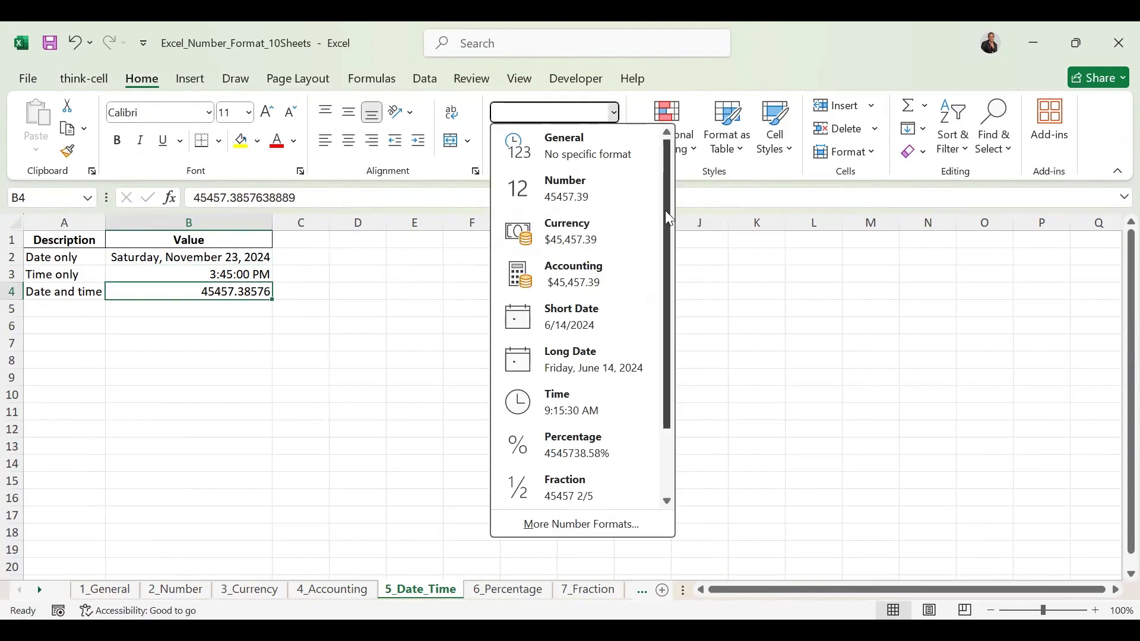
pyautogui.moveTo(667, 209); pyautogui.dragTo(658, 160)
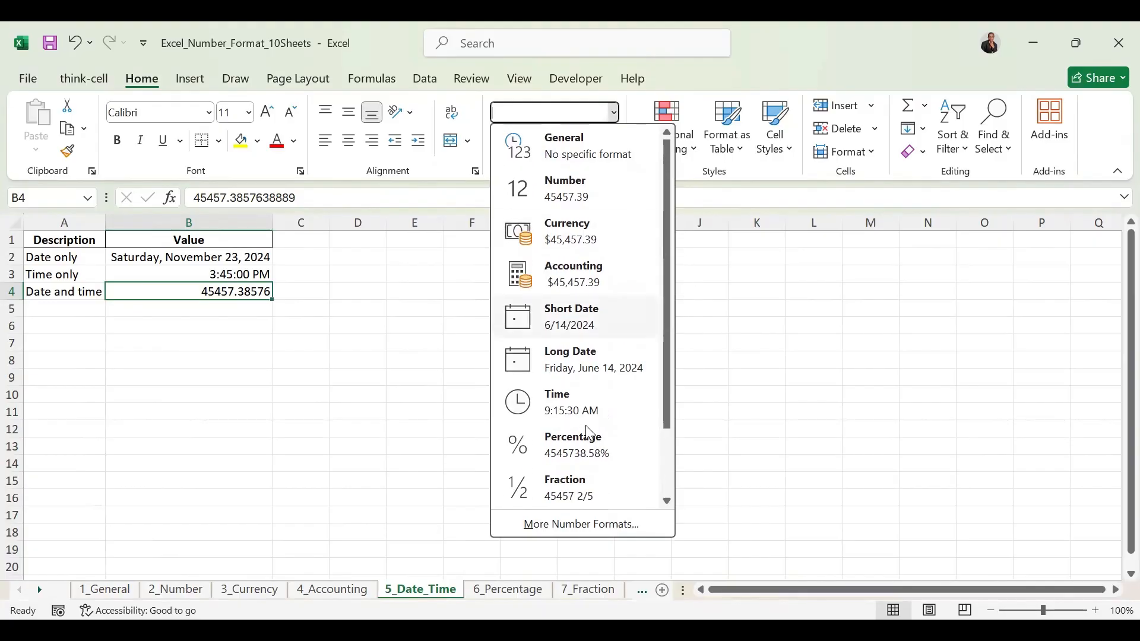
pyautogui.click(595, 527)
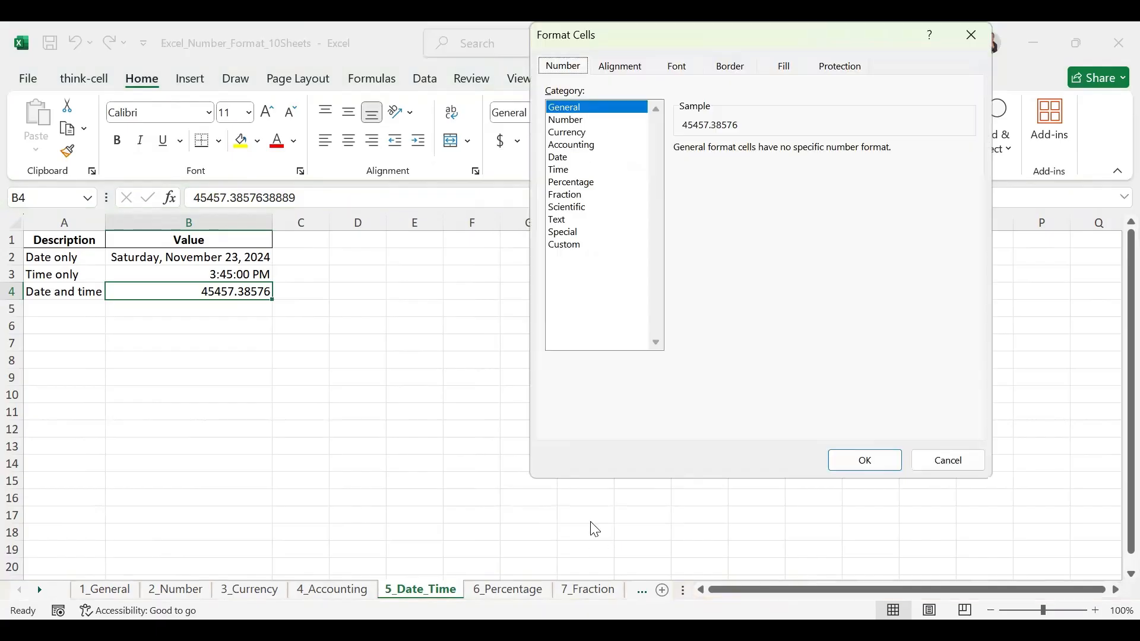
pyautogui.click(574, 157)
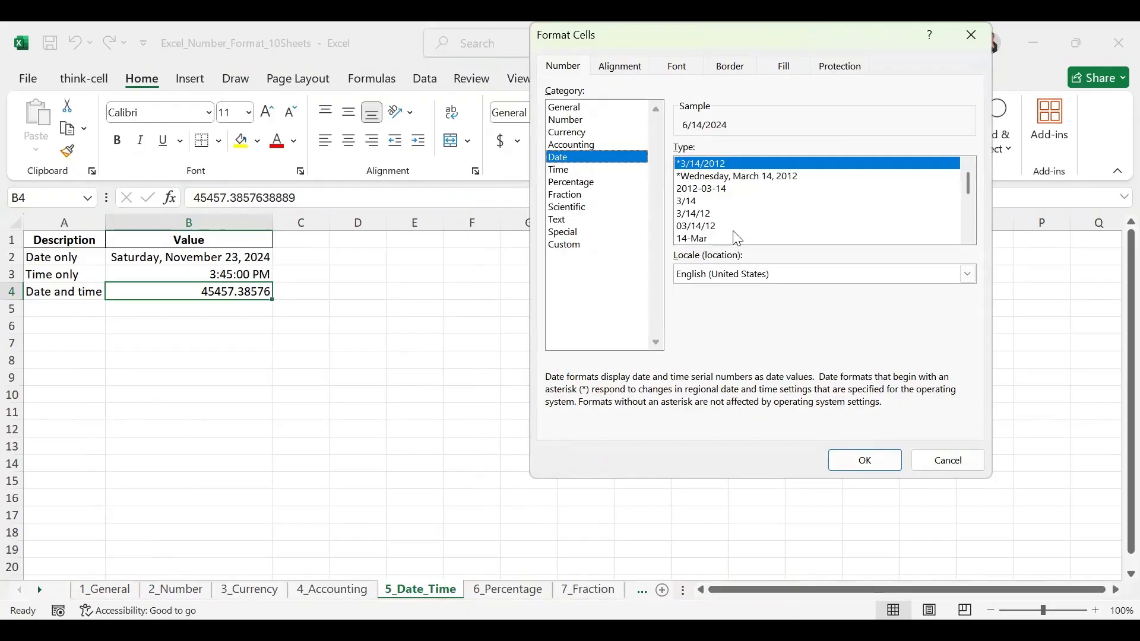
pyautogui.moveTo(970, 188); pyautogui.dragTo(970, 216)
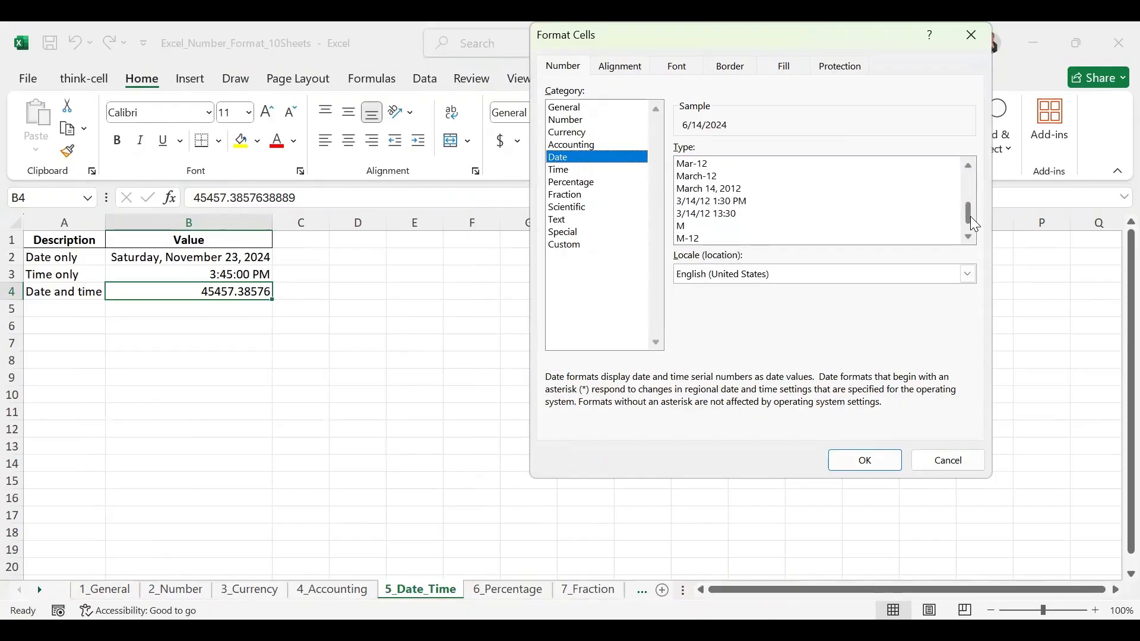
pyautogui.click(736, 202)
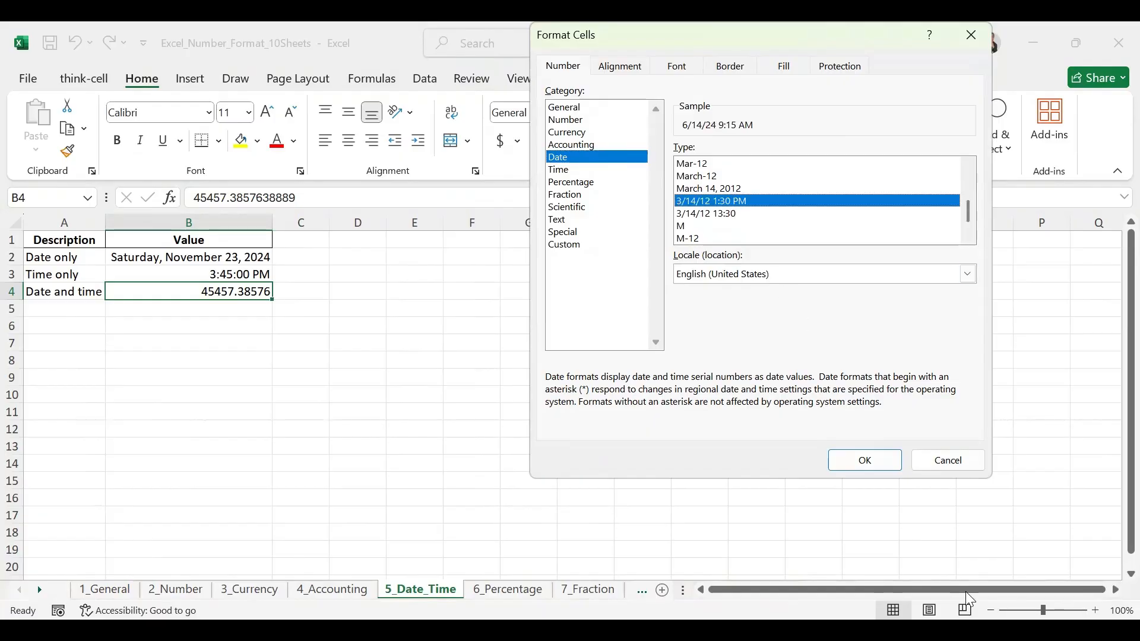
pyautogui.click(873, 458)
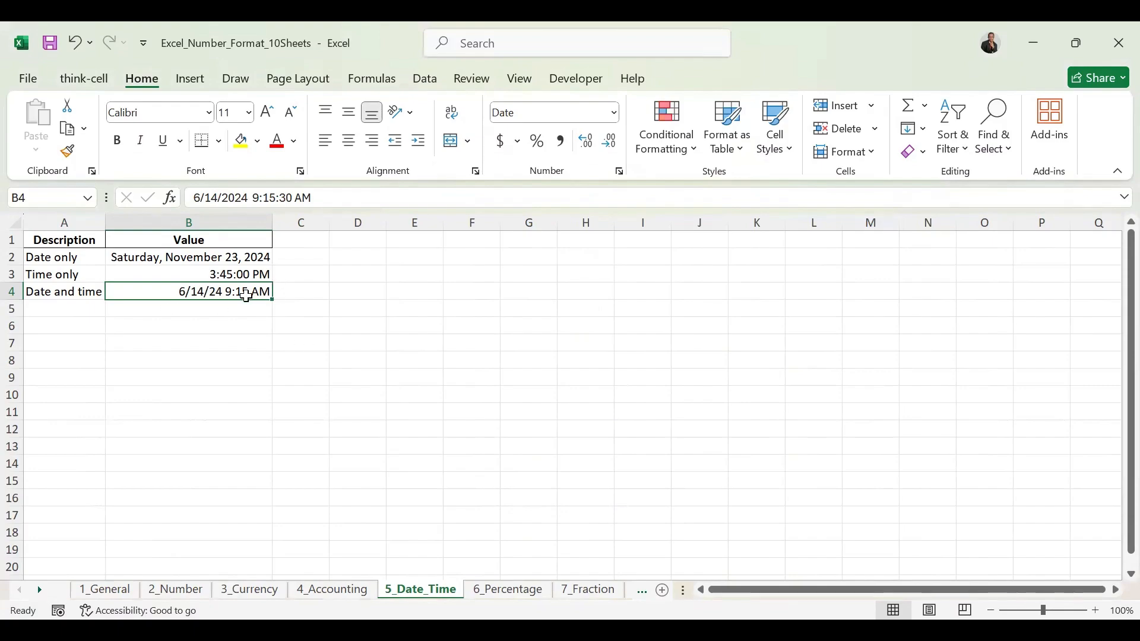
# On the 6_Percentage sheet, format the values in B2:B4 as Percentage
pyautogui.click(512, 589)
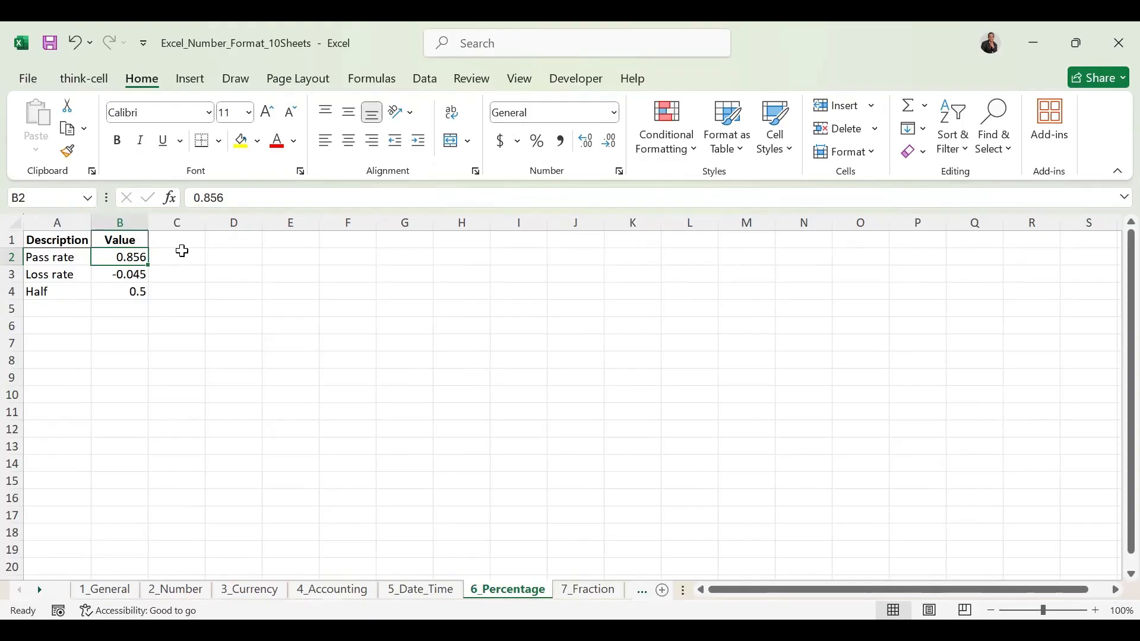
pyautogui.moveTo(135, 257); pyautogui.dragTo(135, 287)
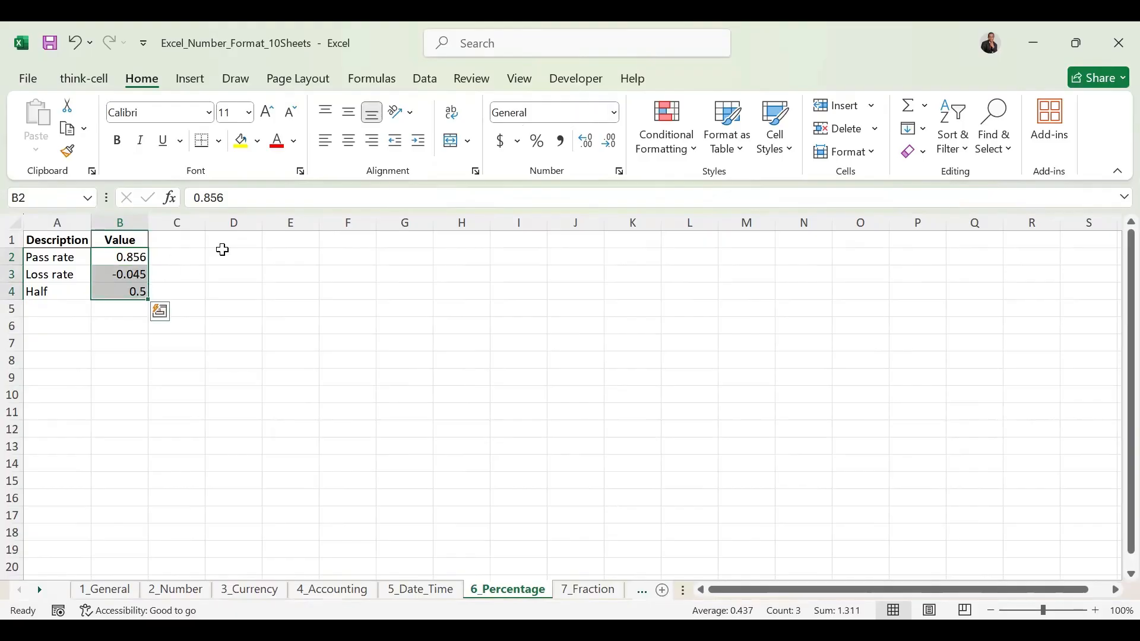
pyautogui.click(617, 117)
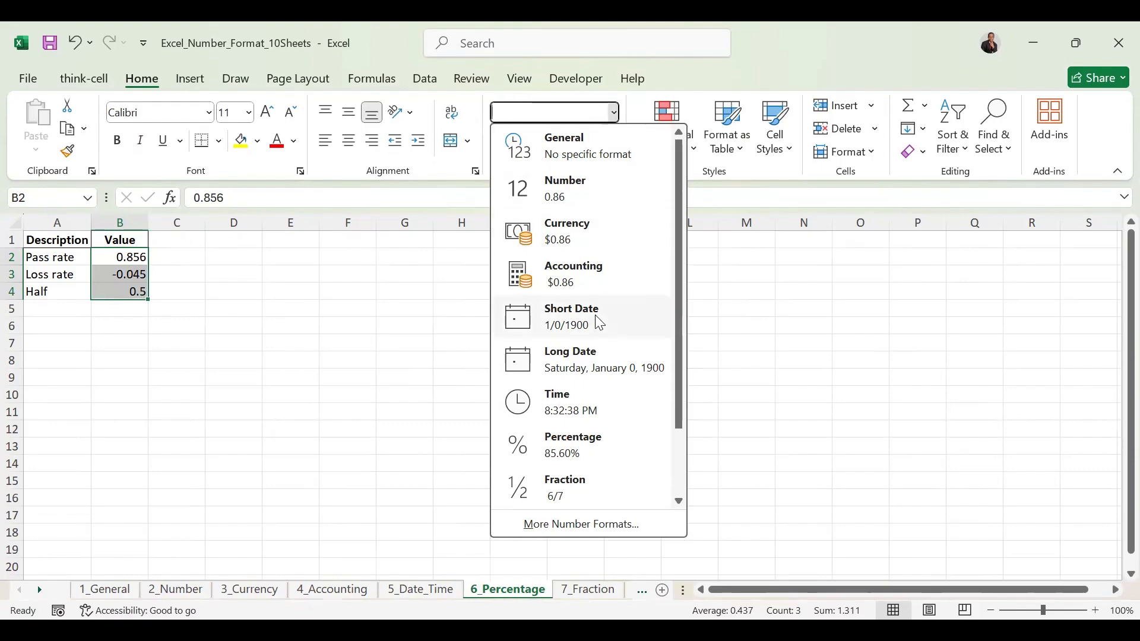
pyautogui.click(578, 456)
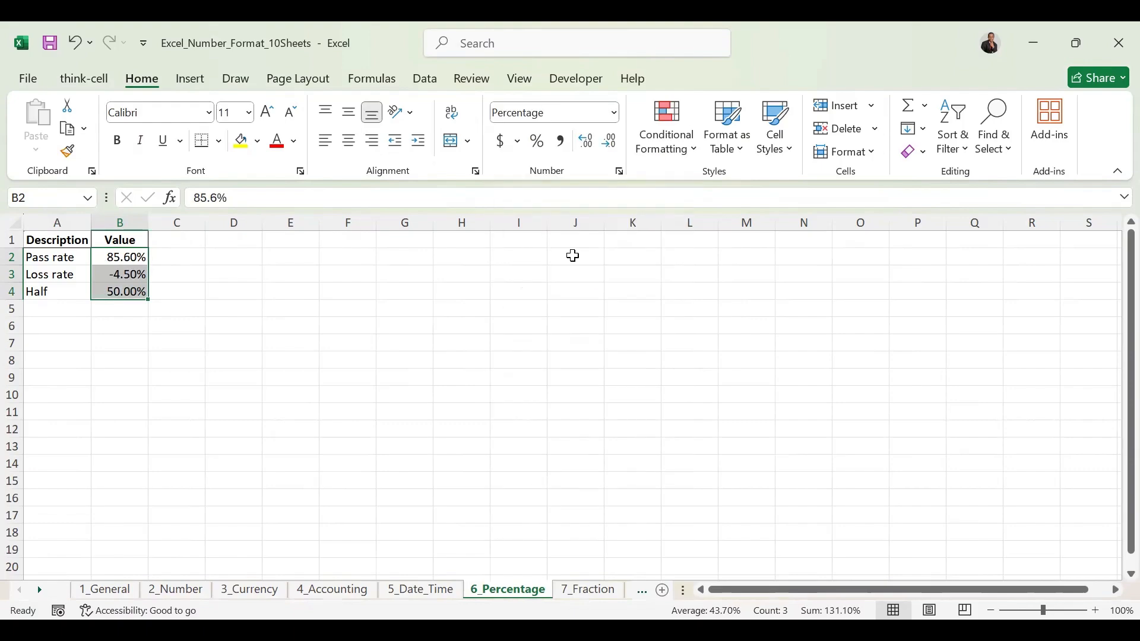
# Remove two decimal places from the percentages in B2:B4, and add both decimal places back
pyautogui.click(612, 150)
pyautogui.click(611, 151)
pyautogui.click(586, 150)
pyautogui.click(583, 144)
# On the 7_Fraction sheet, format the values in B2:B4 as Fraction
pyautogui.click(590, 590)
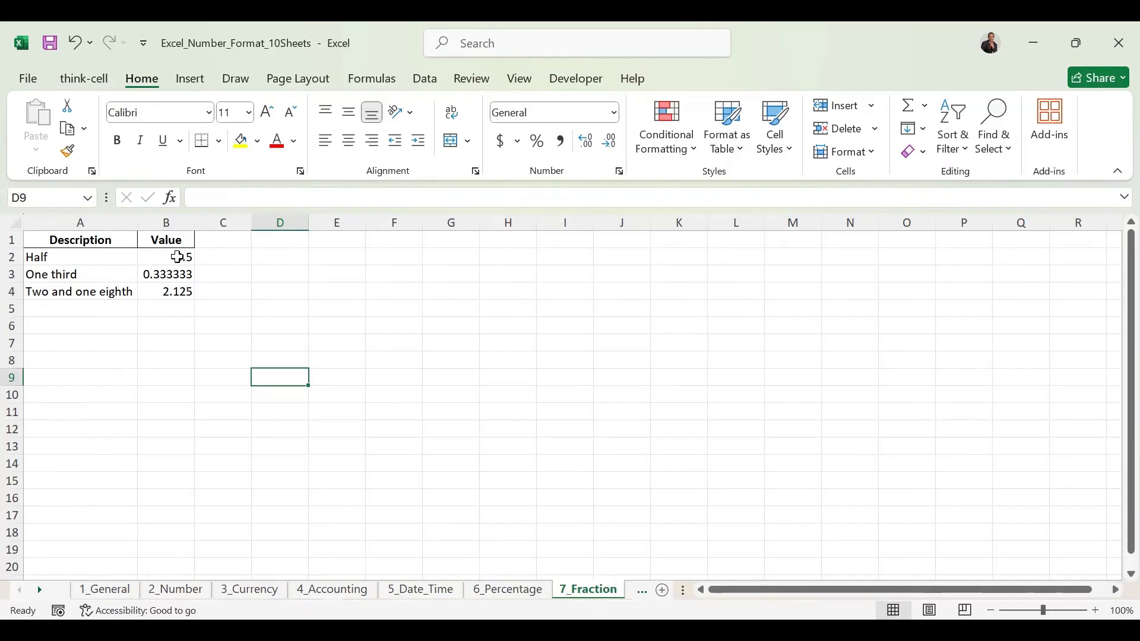
pyautogui.moveTo(177, 258); pyautogui.dragTo(176, 290)
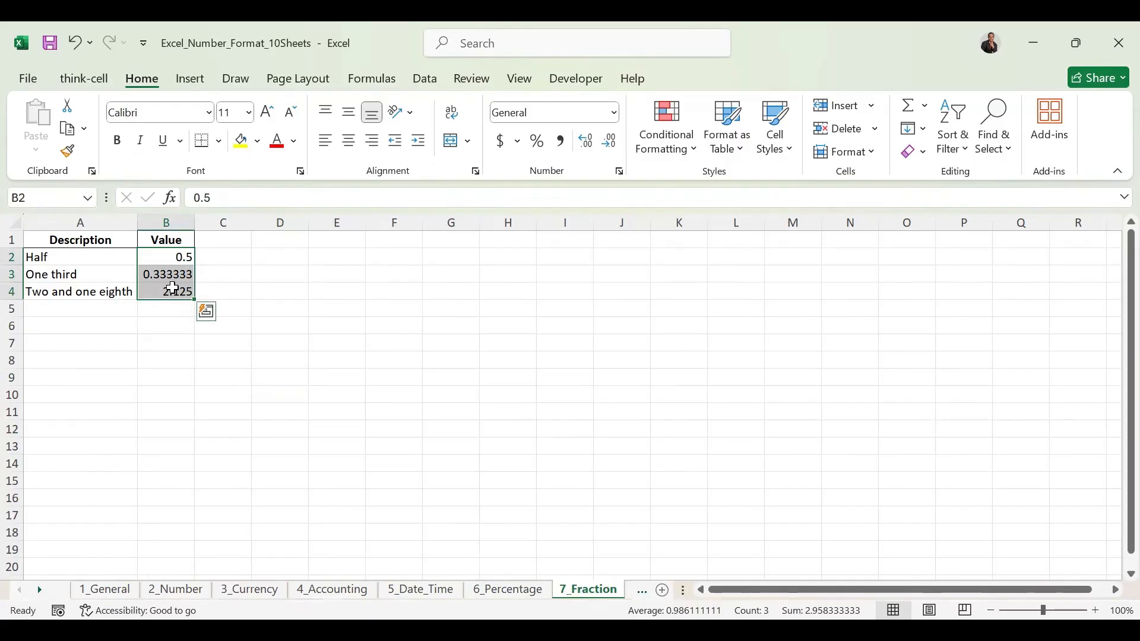
pyautogui.click(615, 113)
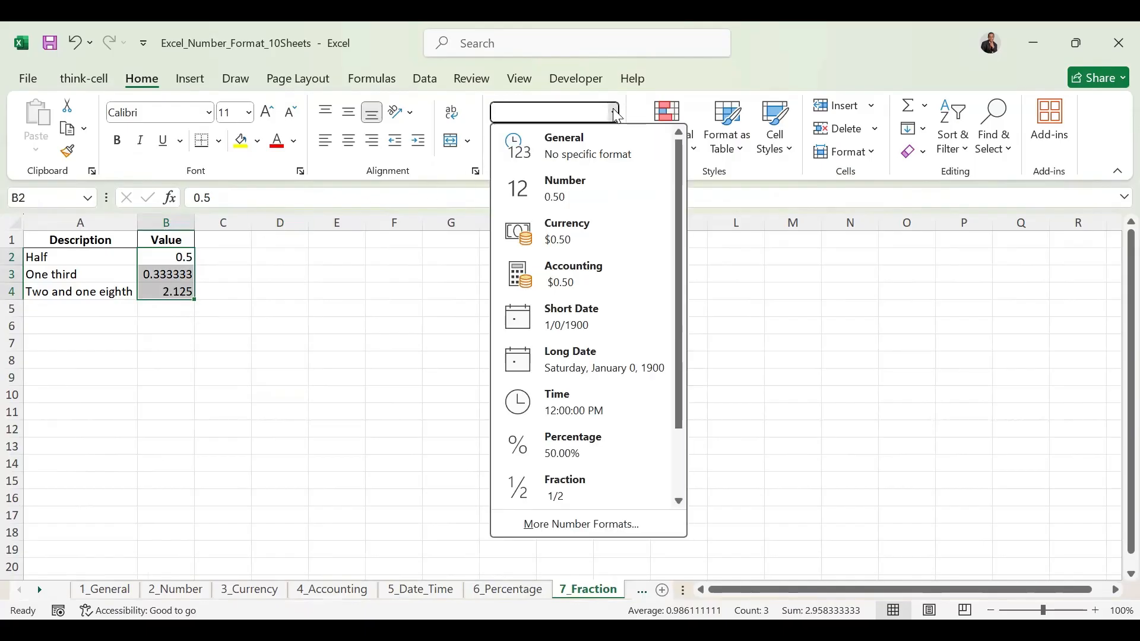
pyautogui.moveTo(677, 202); pyautogui.dragTo(687, 275)
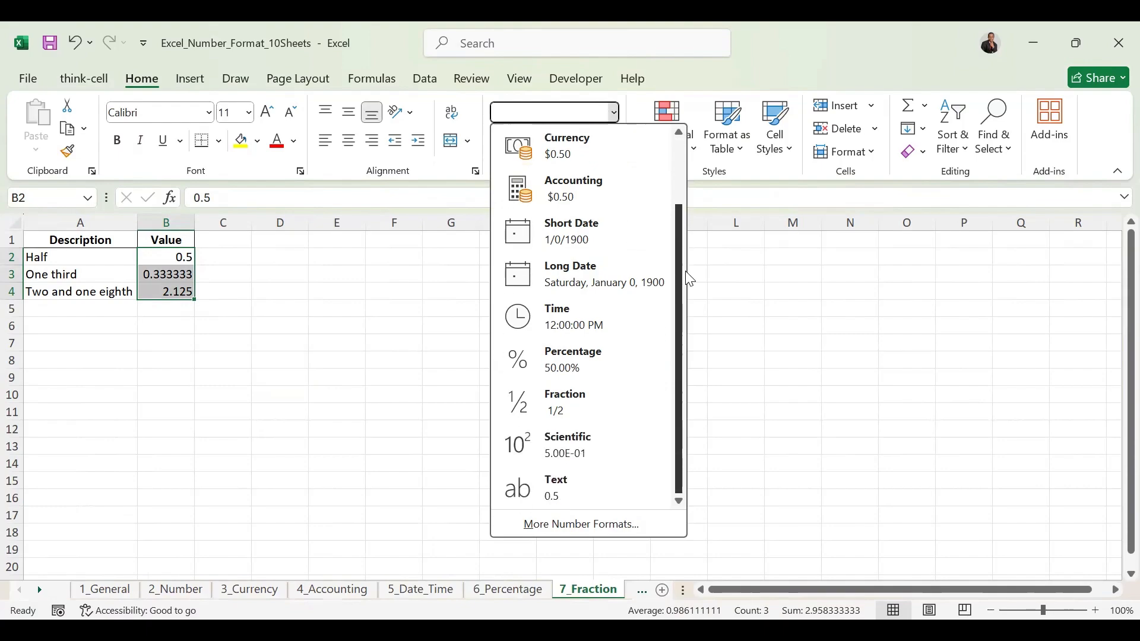
pyautogui.click(587, 408)
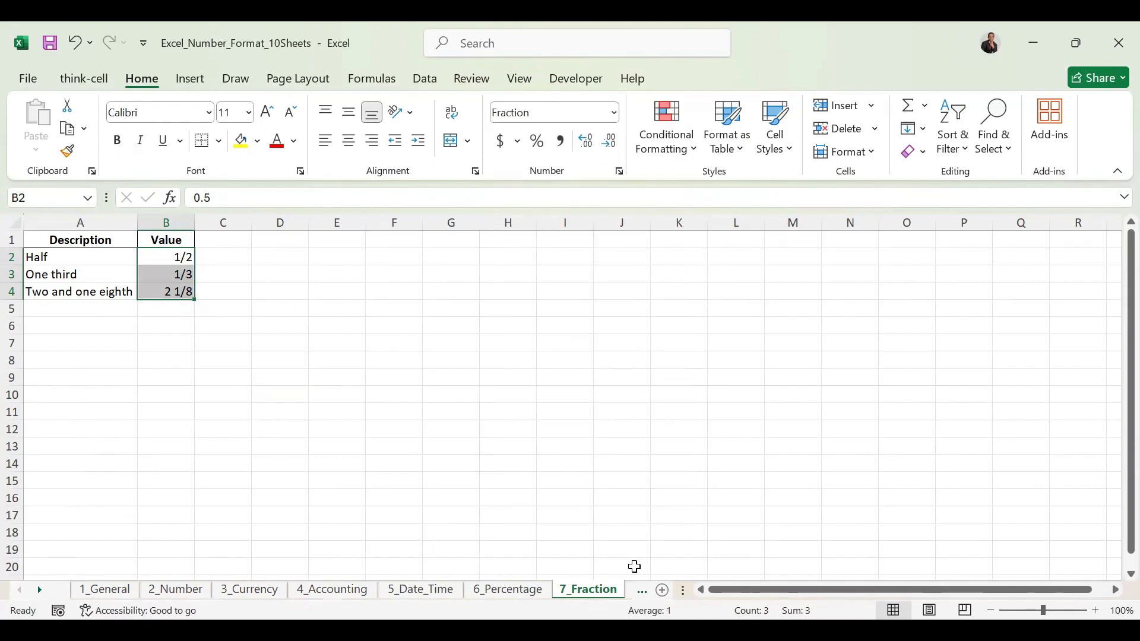
# On the 8_Scientific sheet, format the large and small numbers in B2:B3 as Scientific
pyautogui.click(642, 591)
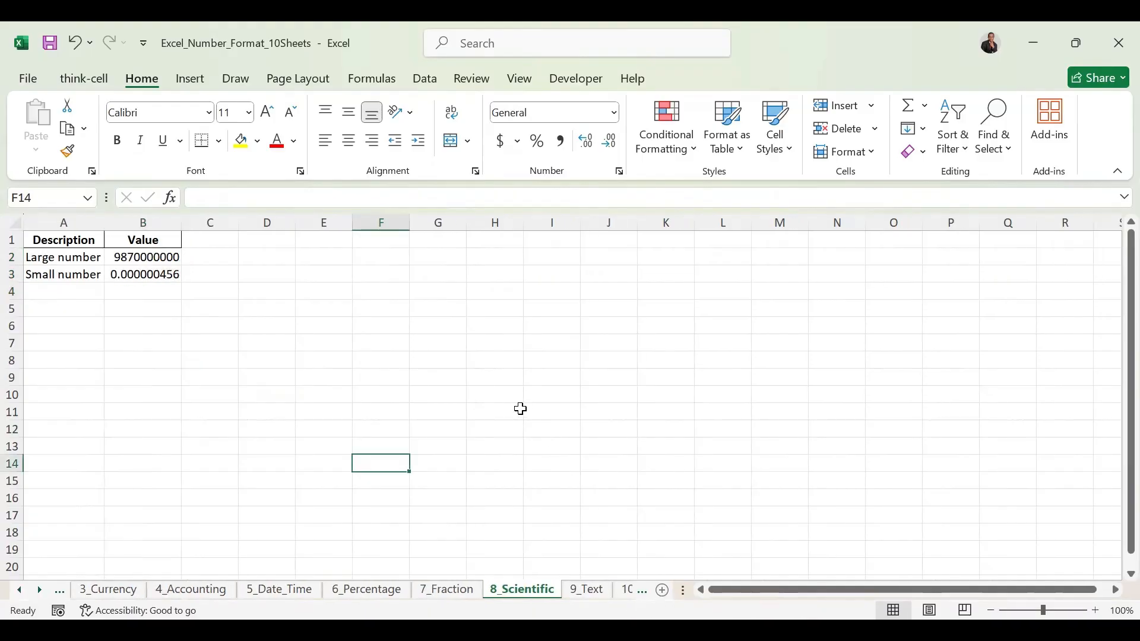
pyautogui.click(164, 258)
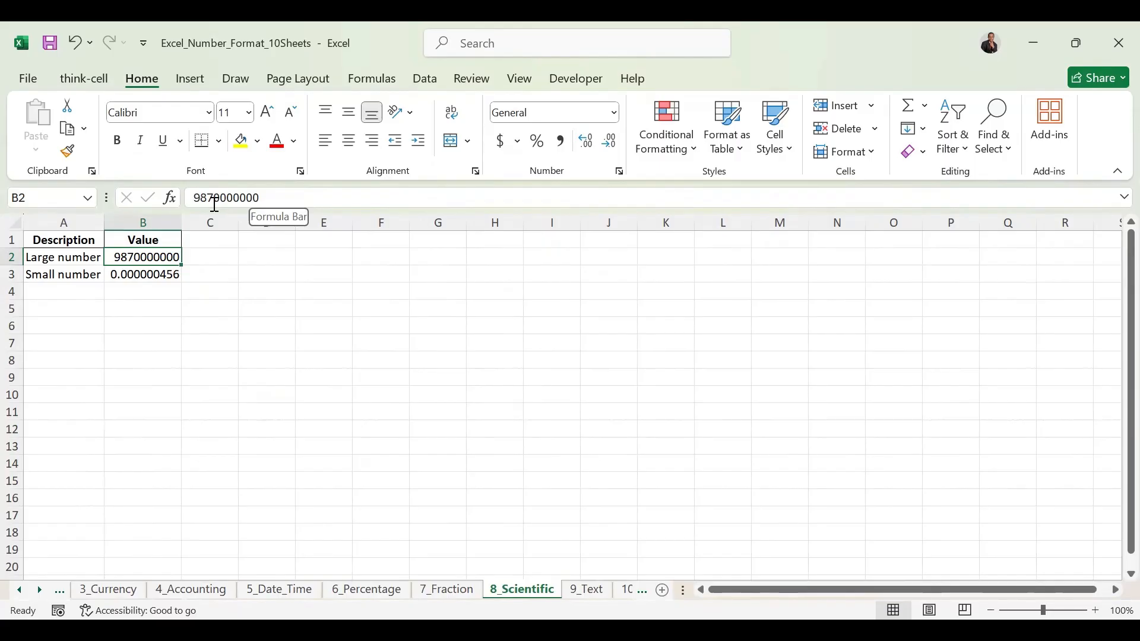
pyautogui.click(152, 275)
pyautogui.moveTo(156, 256); pyautogui.dragTo(157, 275)
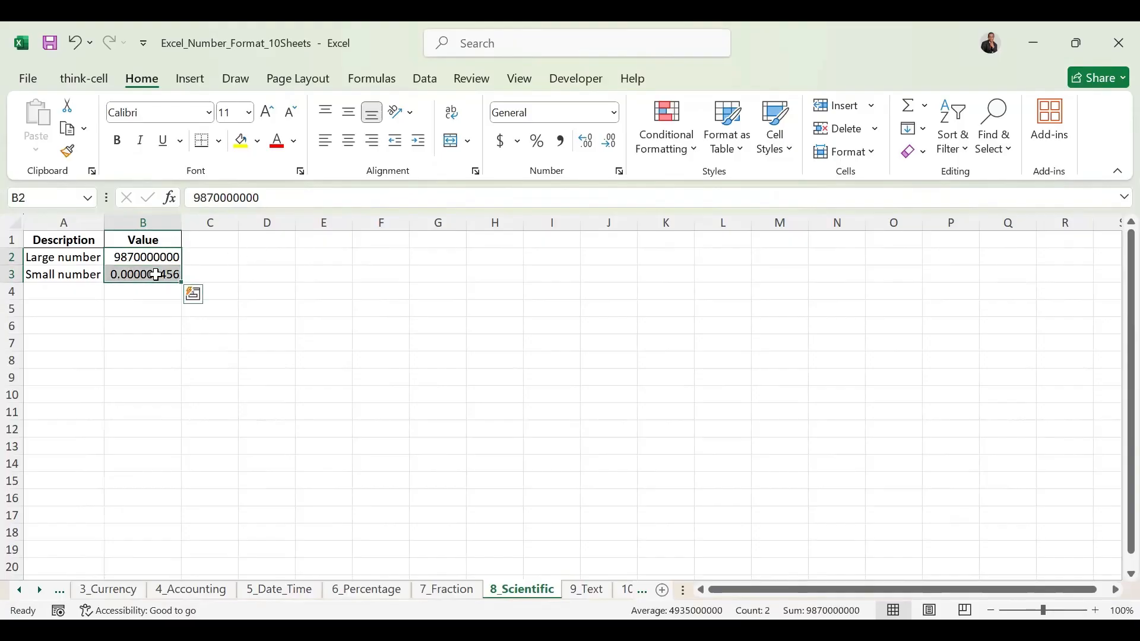
pyautogui.click(615, 112)
pyautogui.moveTo(669, 274); pyautogui.dragTo(668, 371)
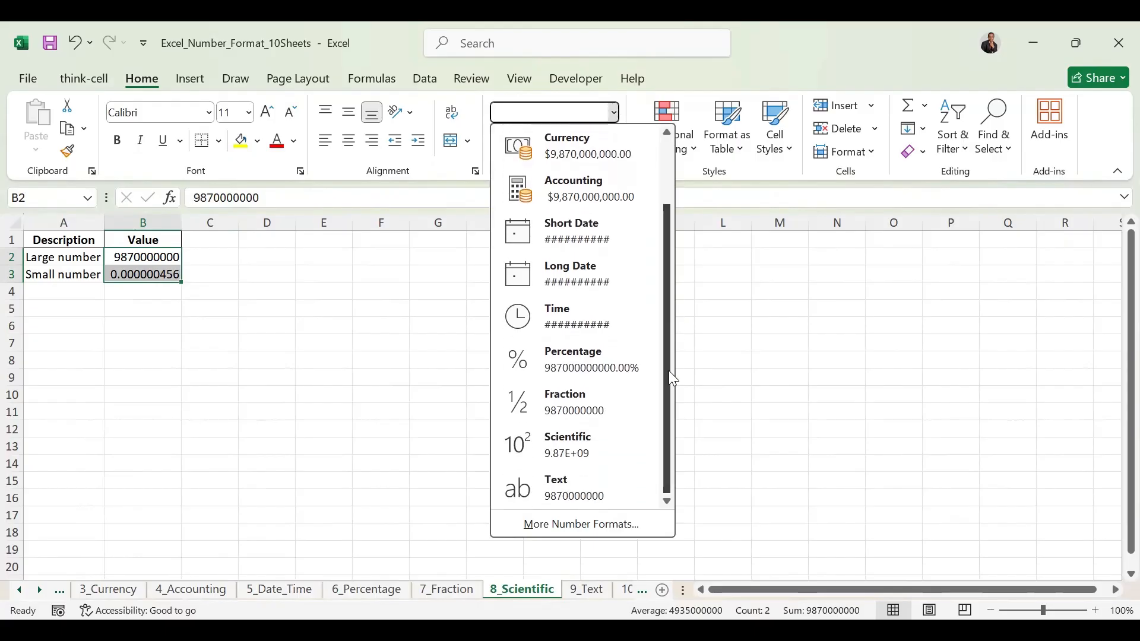
pyautogui.click(582, 450)
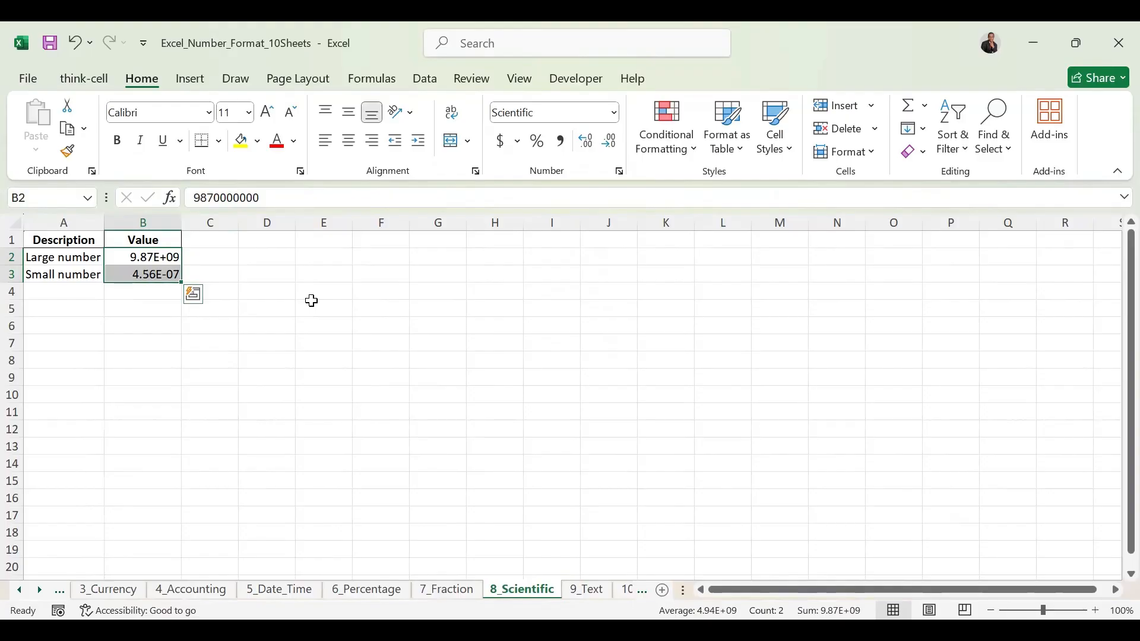
# On the 9_Text sheet, format the product code, number and phone values in B2:B4 as Text
pyautogui.click(588, 591)
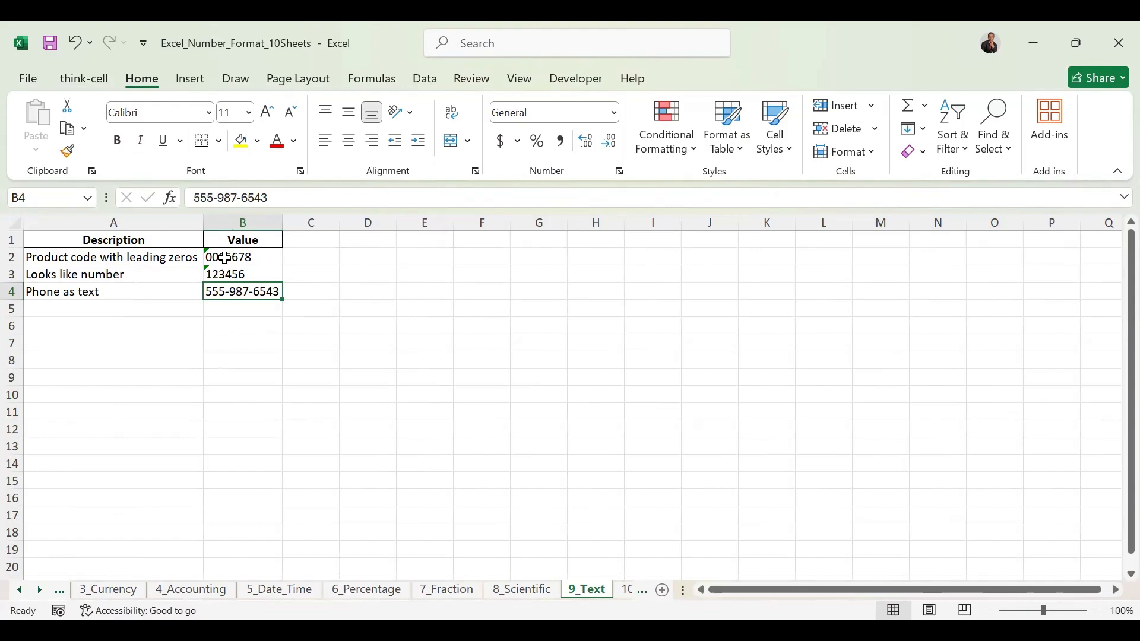
pyautogui.moveTo(225, 258); pyautogui.dragTo(228, 285)
pyautogui.click(614, 112)
pyautogui.moveTo(668, 212); pyautogui.dragTo(683, 334)
pyautogui.click(589, 482)
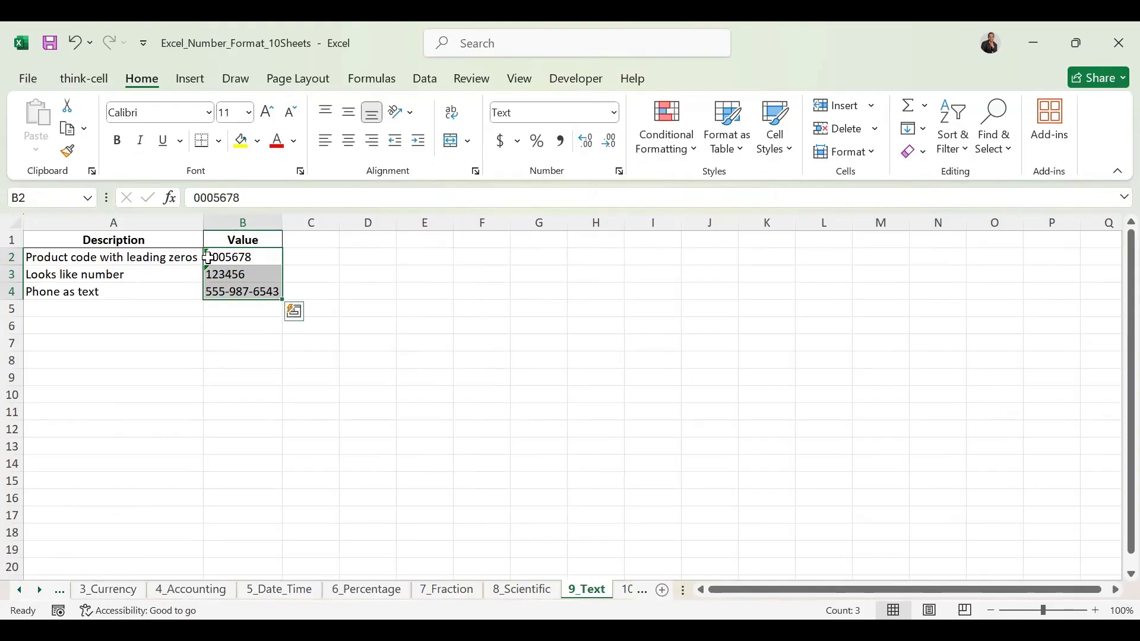
# Ignore the Number Stored as Text error on the product code in B2 and on the value in B3
pyautogui.click(209, 258)
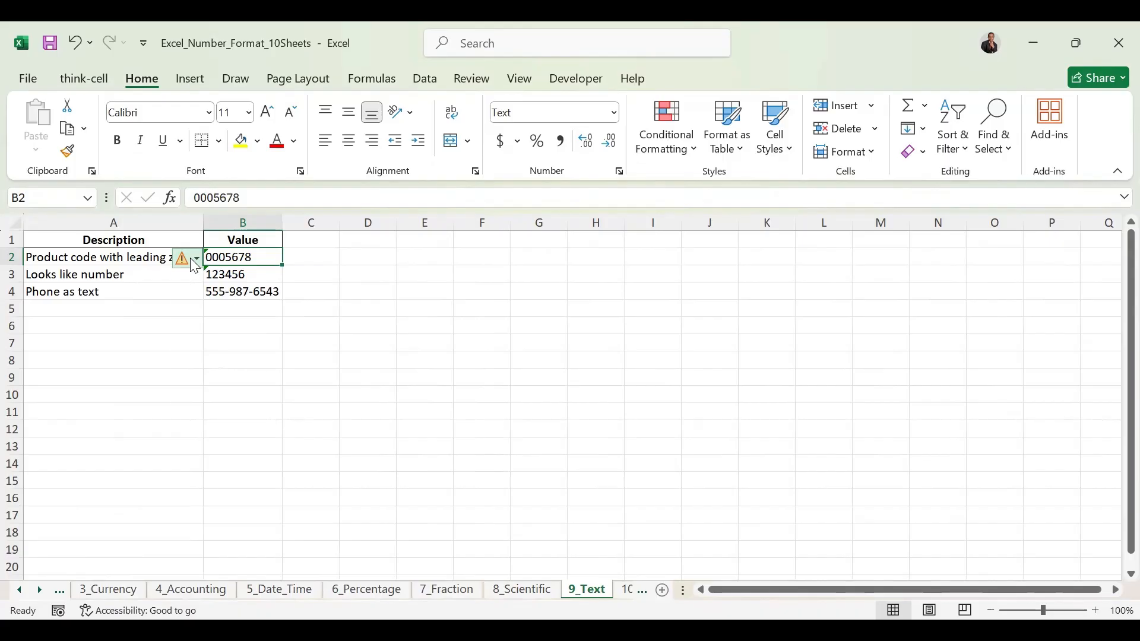
pyautogui.click(191, 260)
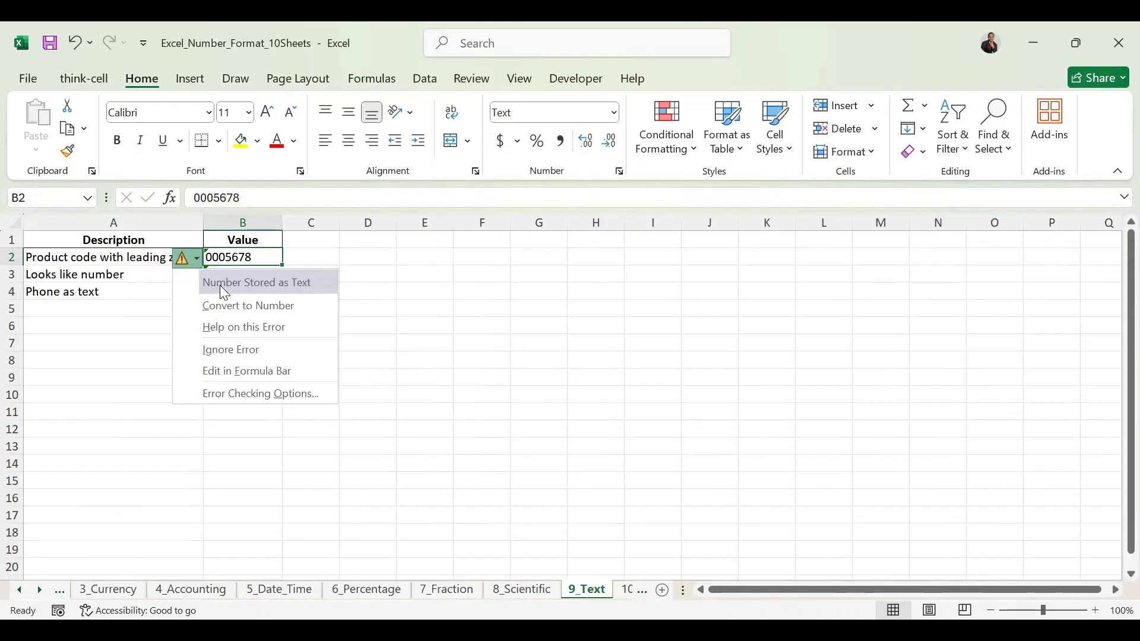
pyautogui.click(231, 353)
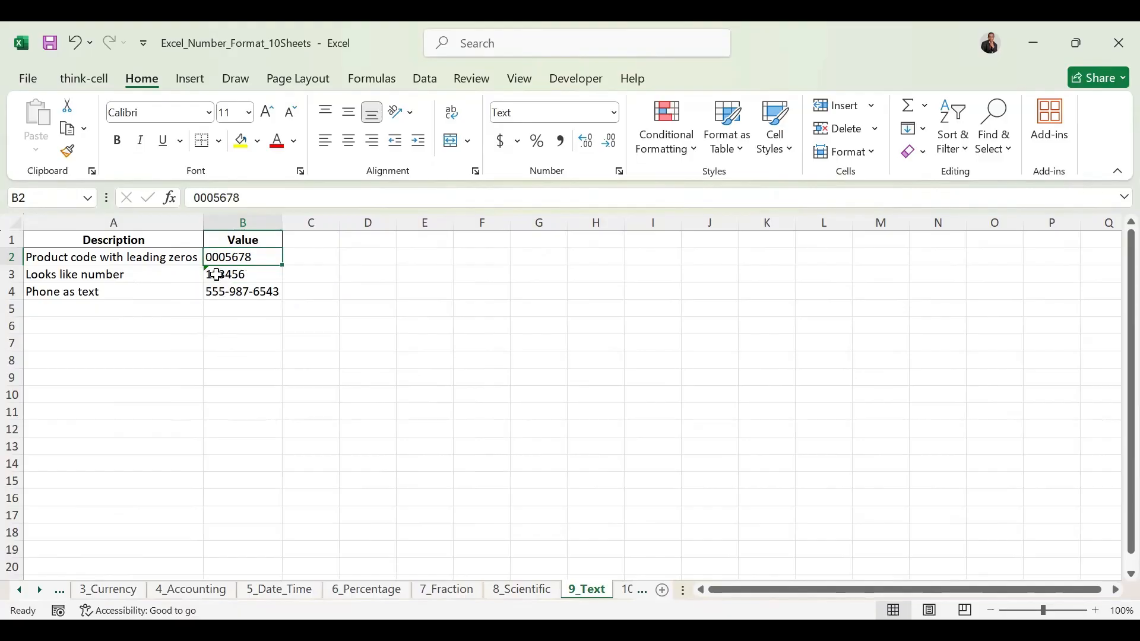
pyautogui.click(210, 273)
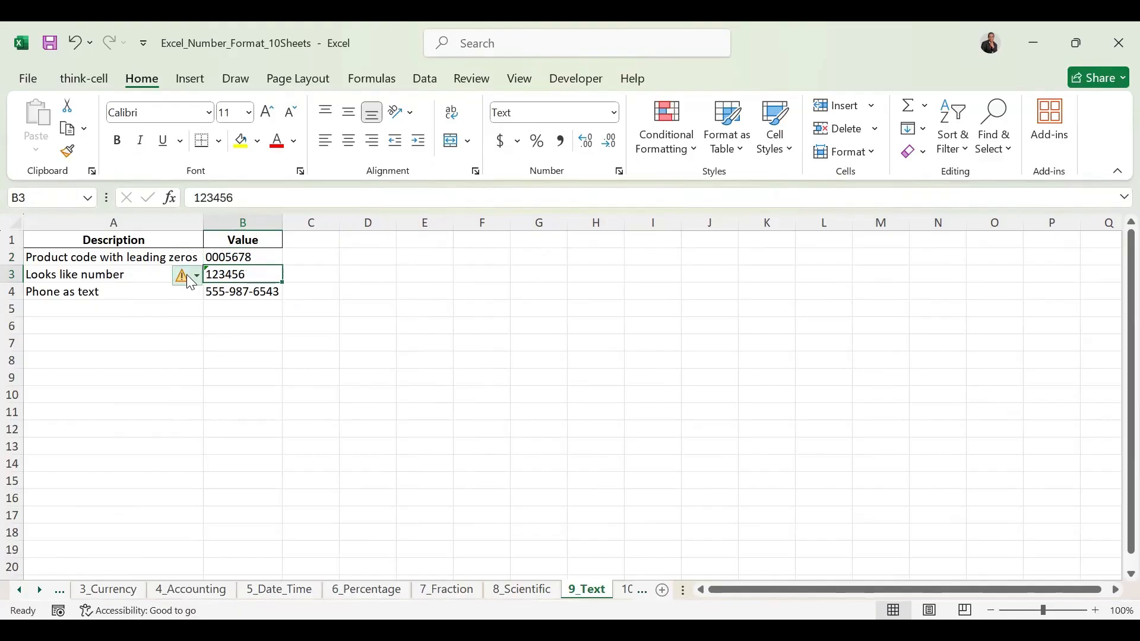
pyautogui.click(186, 275)
pyautogui.click(216, 366)
# On the 10_Special sheet, review the Special number format types offered for B2:B5 without applying one
pyautogui.click(631, 590)
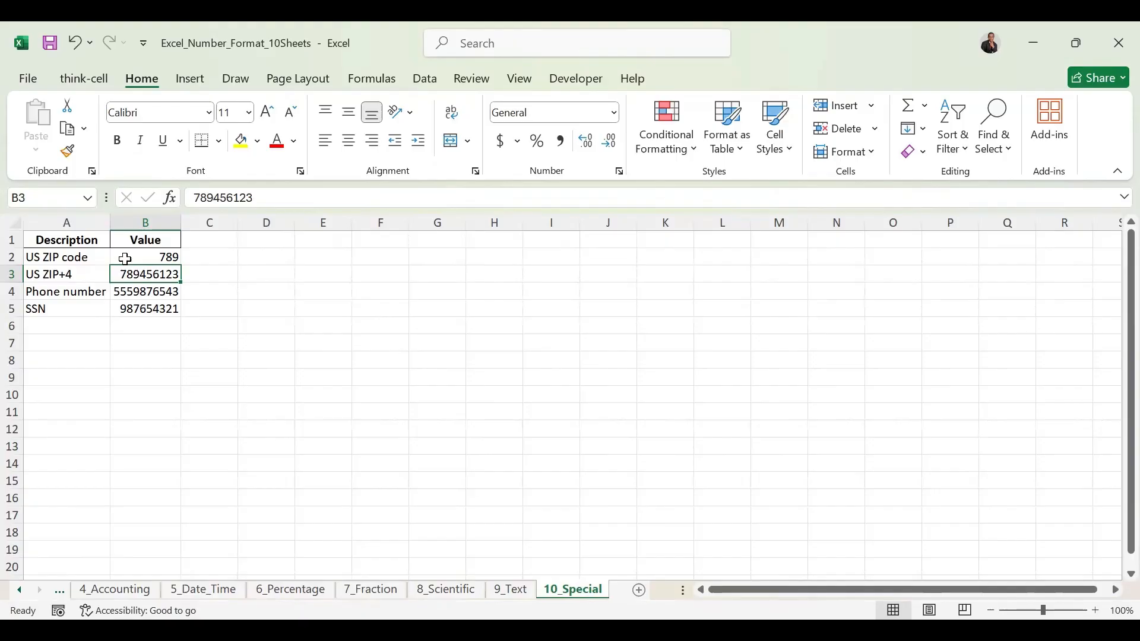
pyautogui.moveTo(124, 259); pyautogui.dragTo(128, 305)
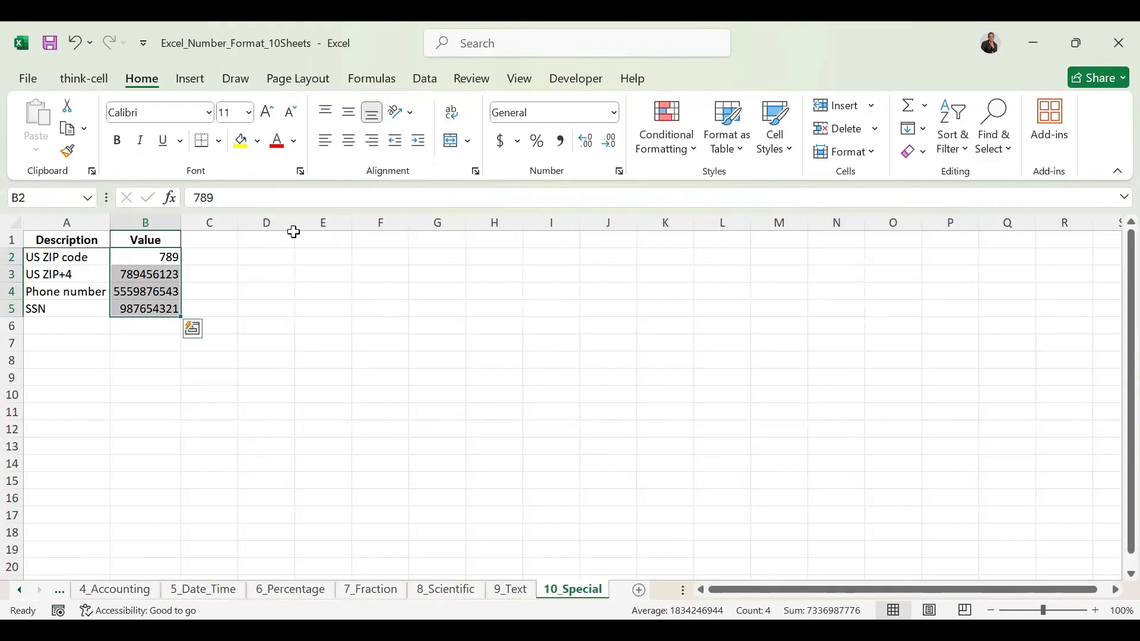
pyautogui.click(614, 112)
pyautogui.moveTo(689, 252); pyautogui.dragTo(695, 320)
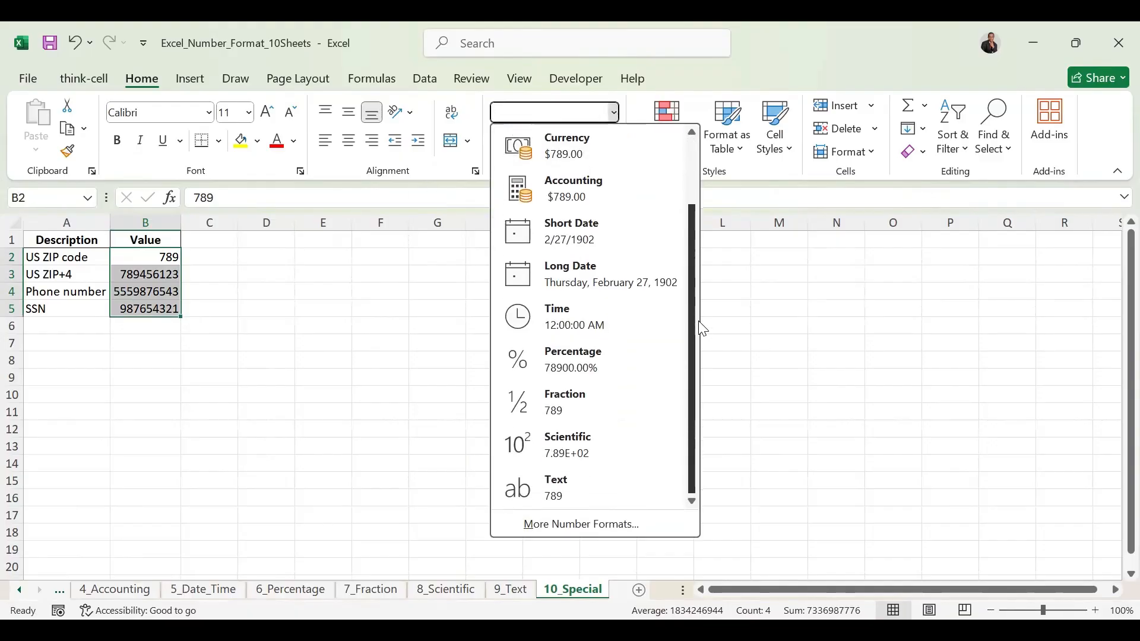
pyautogui.click(614, 526)
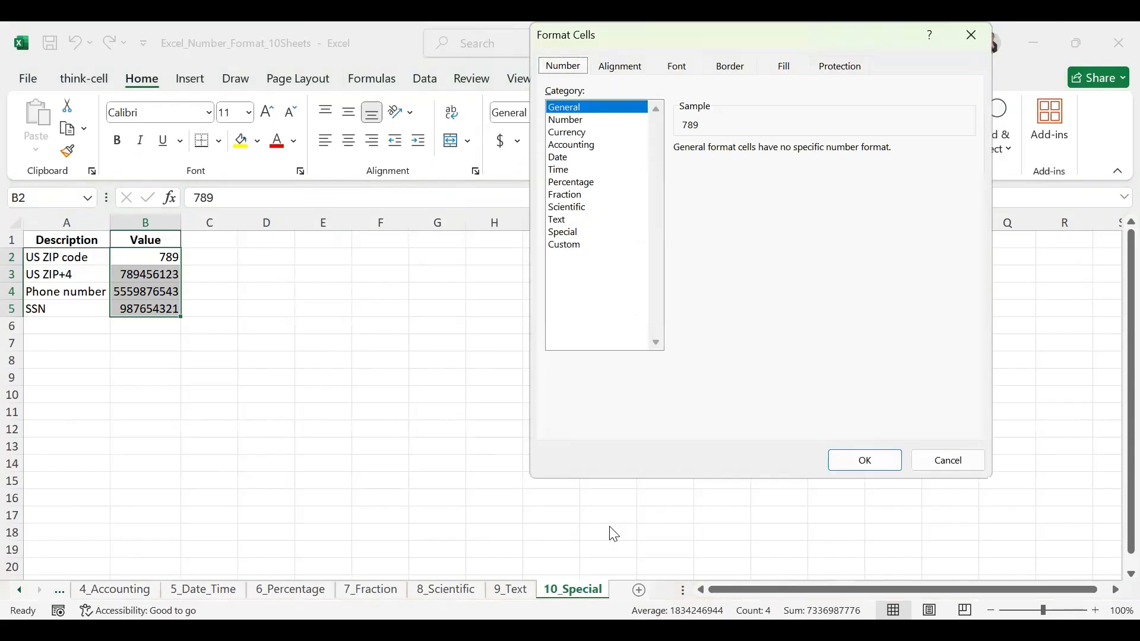
pyautogui.click(562, 243)
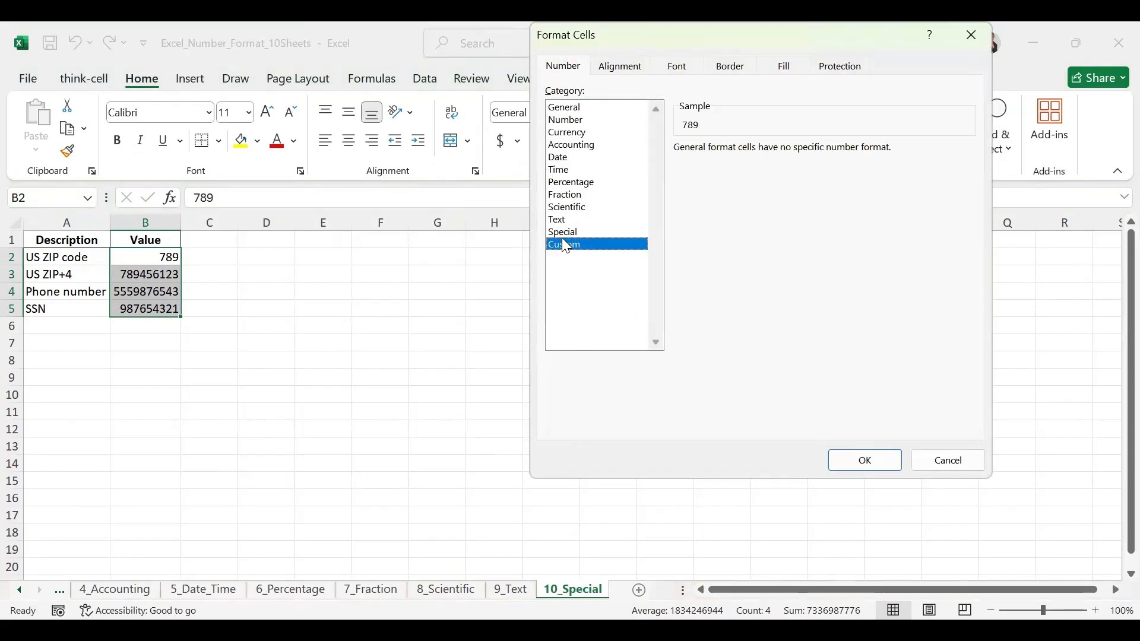
pyautogui.click(563, 233)
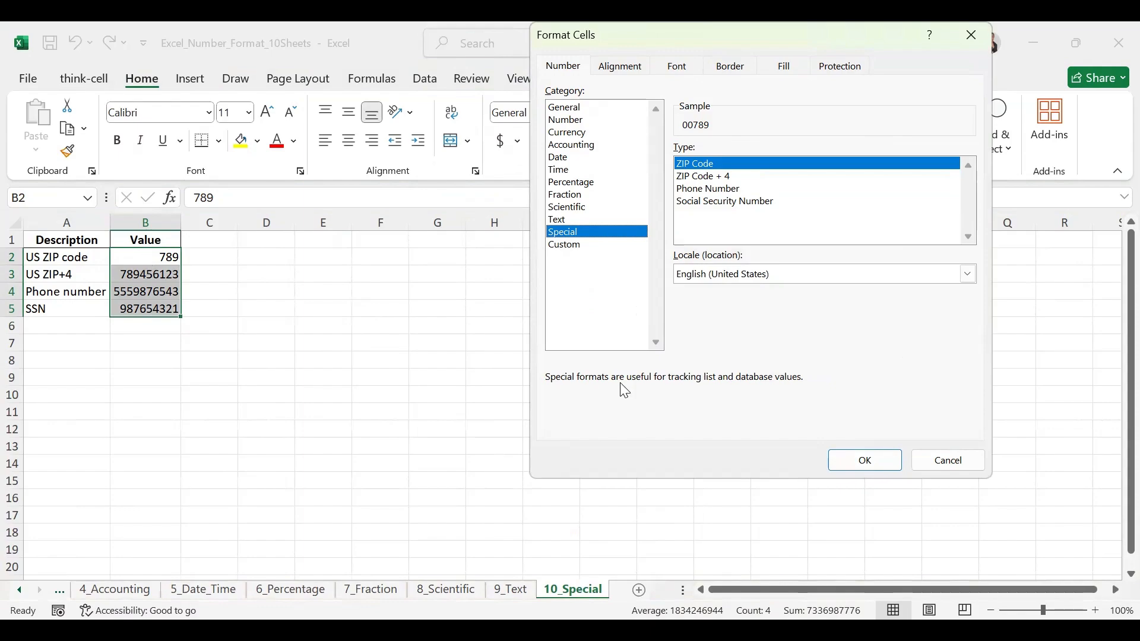
pyautogui.click(949, 462)
# Format the US ZIP code value in B2 with the Special type ZIP Code
pyautogui.click(163, 263)
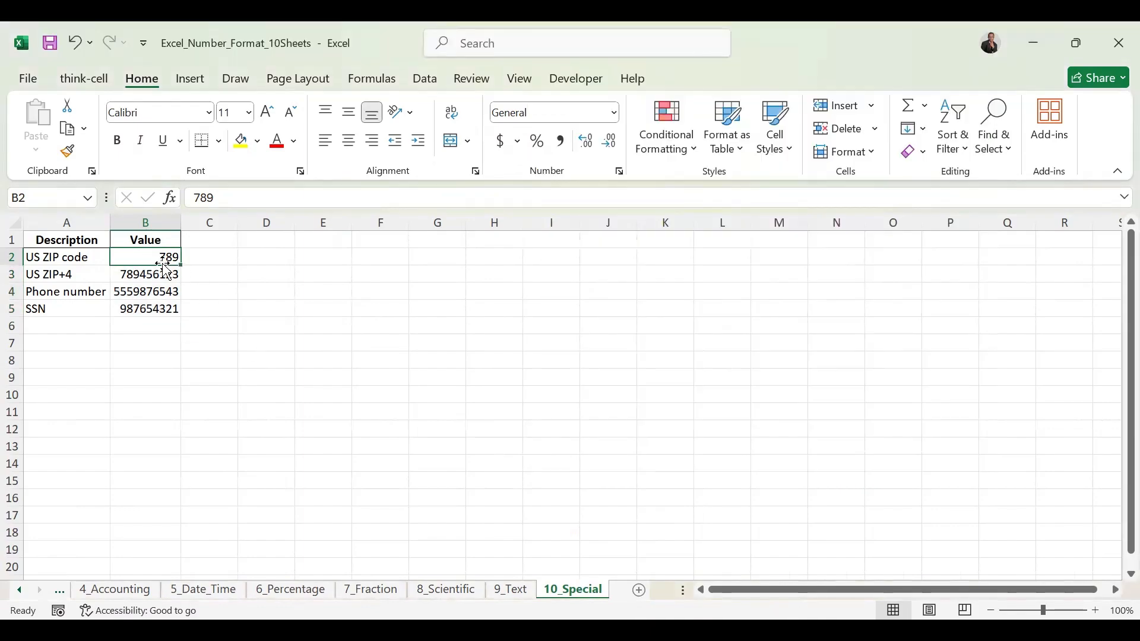
pyautogui.click(615, 119)
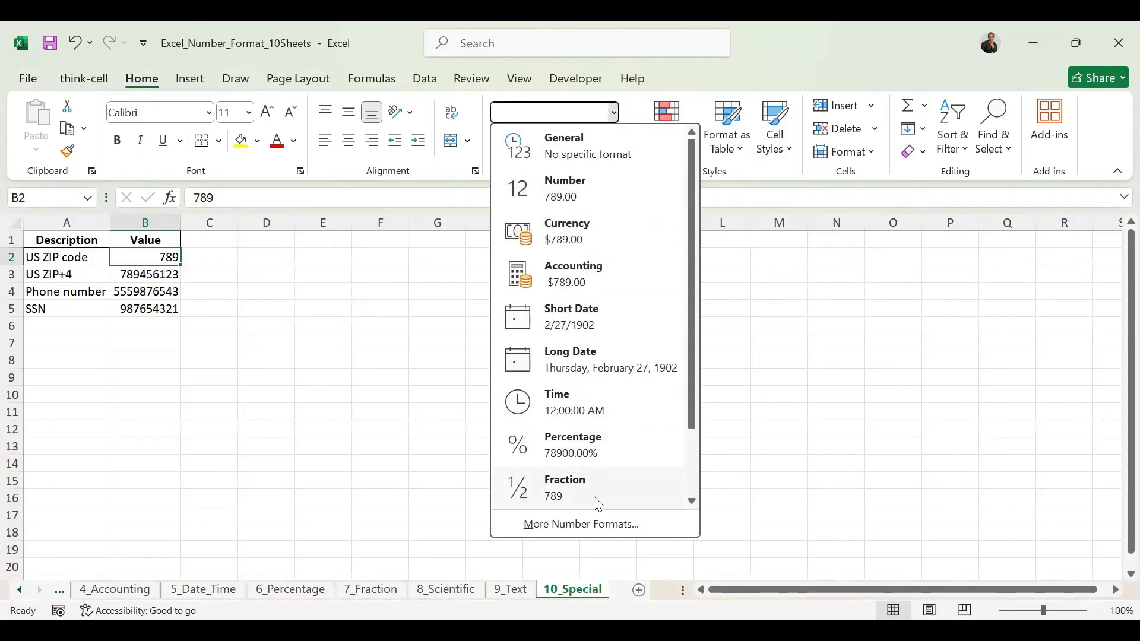
pyautogui.click(590, 522)
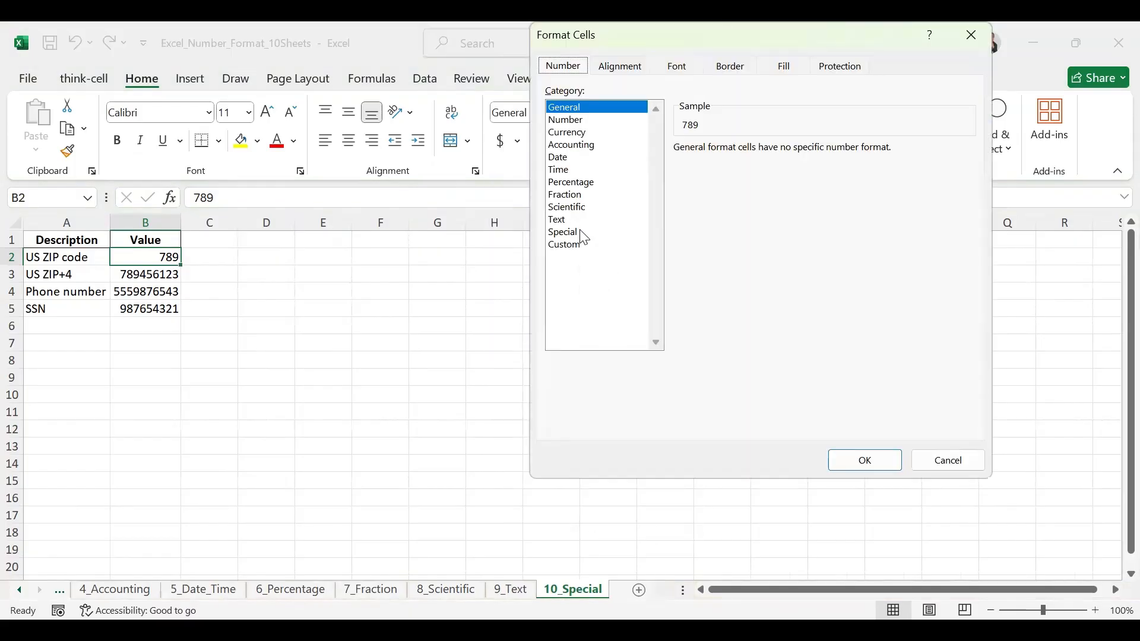
pyautogui.click(575, 233)
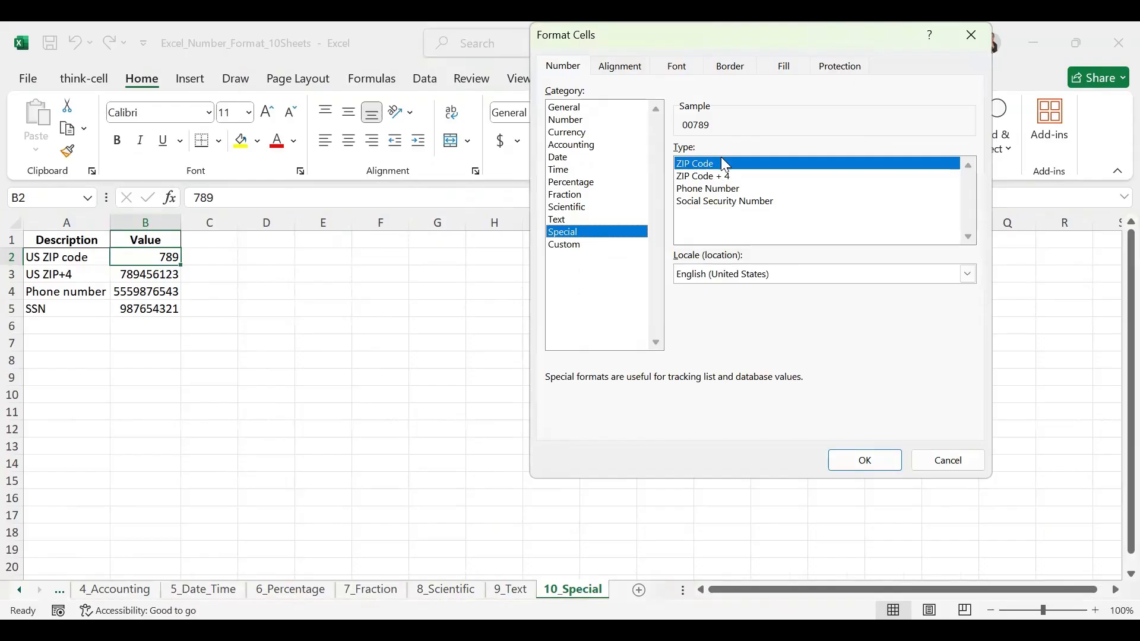
pyautogui.click(848, 462)
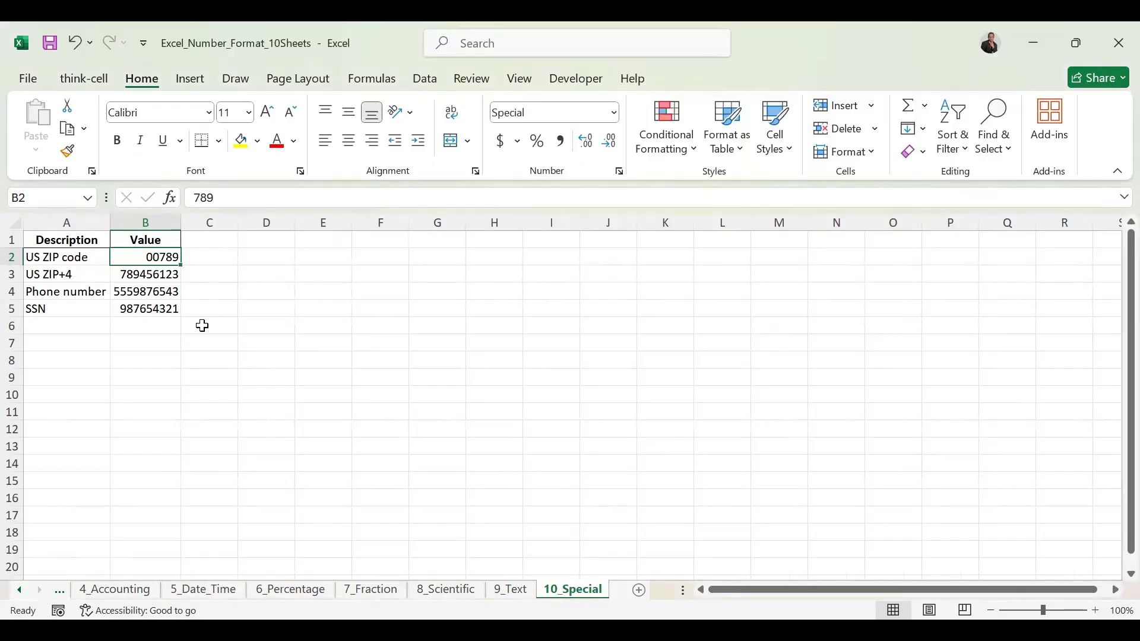
# Format the US ZIP+4 value in B3 with the Special type ZIP Code + 4
pyautogui.click(157, 276)
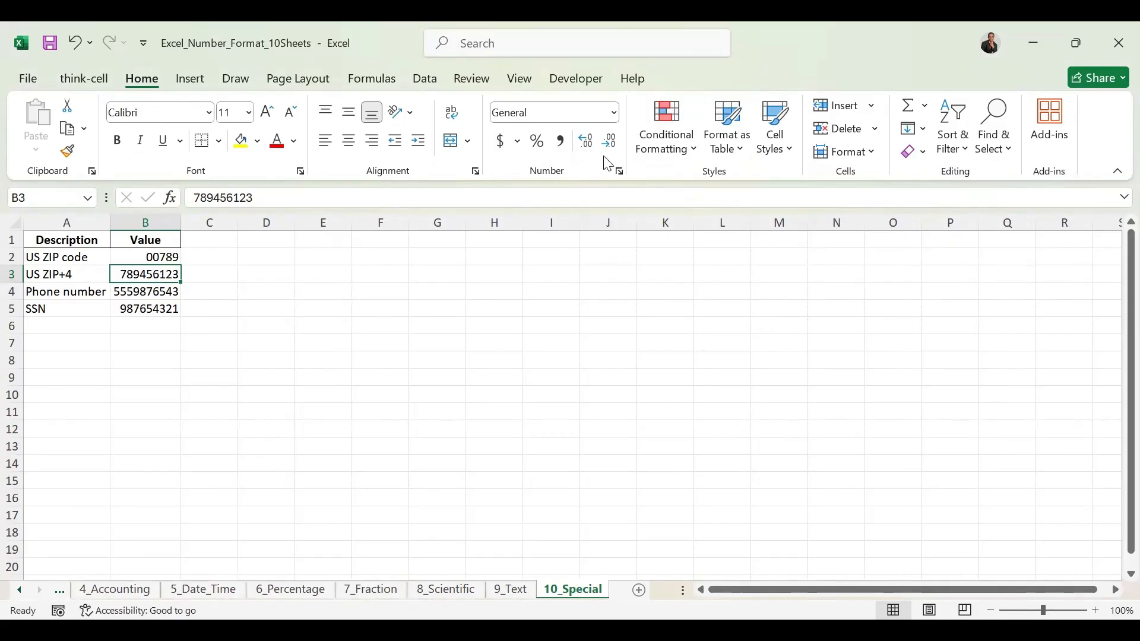
pyautogui.click(615, 114)
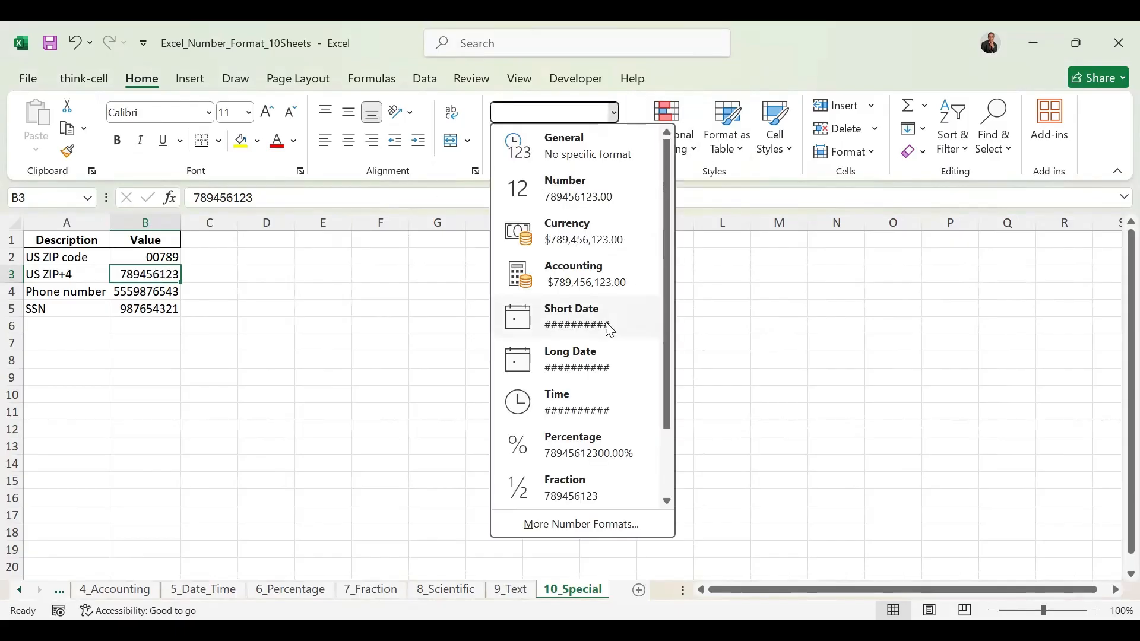
pyautogui.click(626, 538)
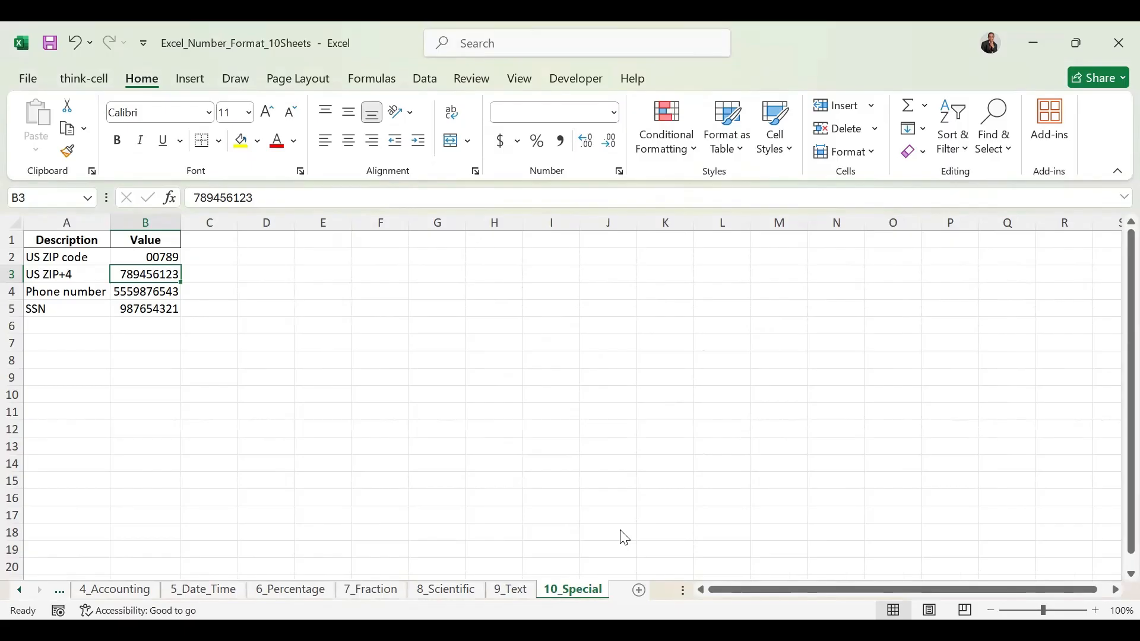
pyautogui.click(591, 233)
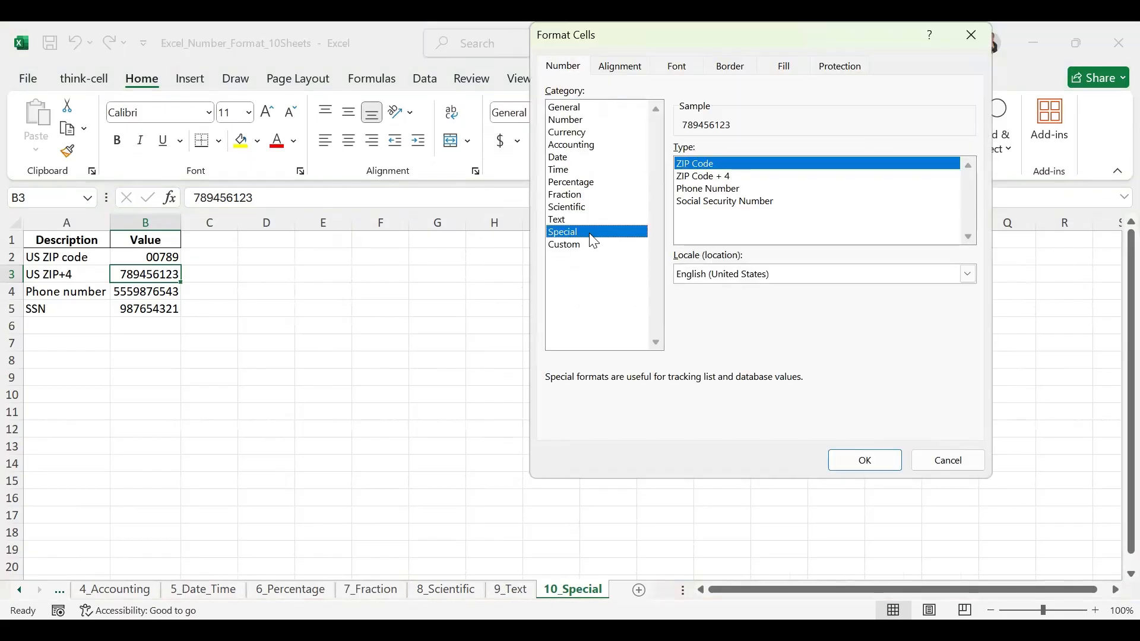
pyautogui.click(718, 176)
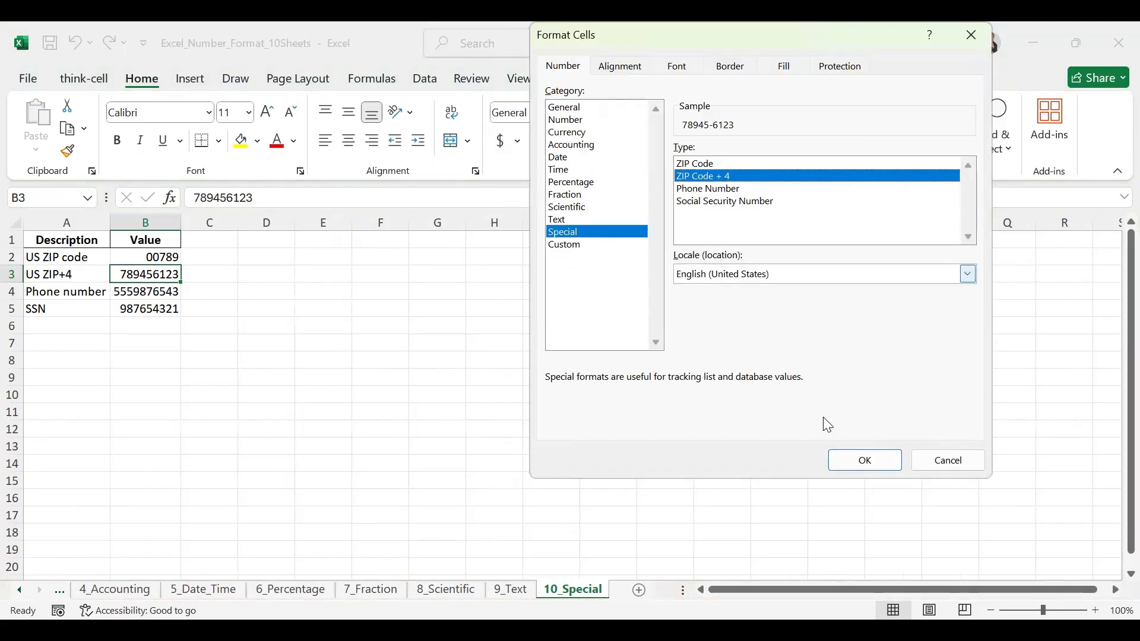
pyautogui.click(842, 456)
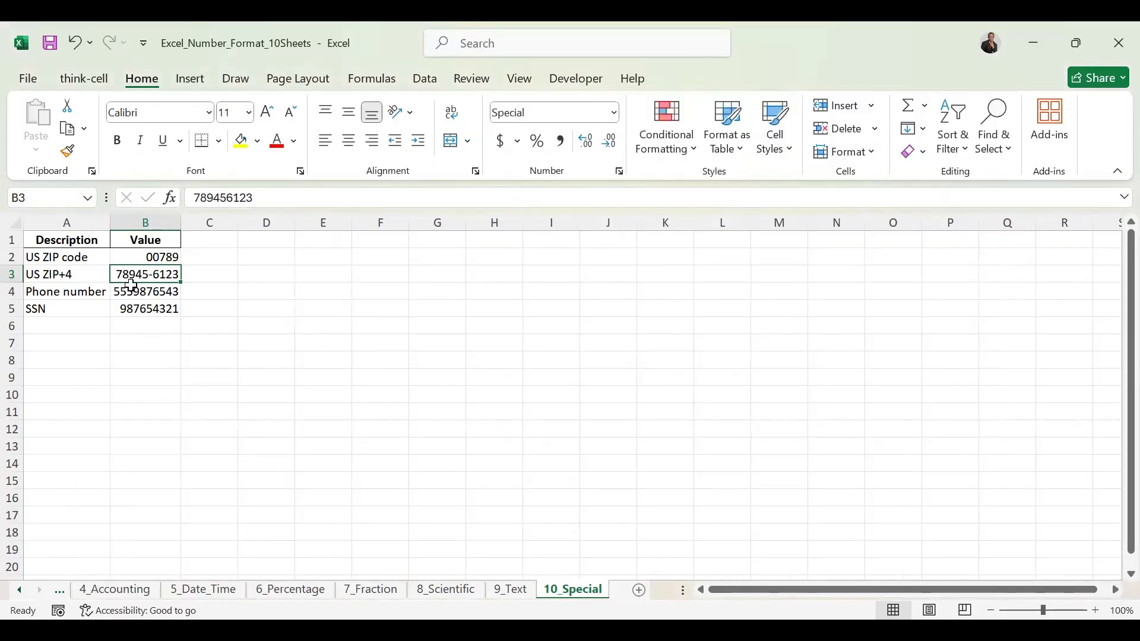
# Format the phone number value in B4 with the Special type Phone Number
pyautogui.click(143, 291)
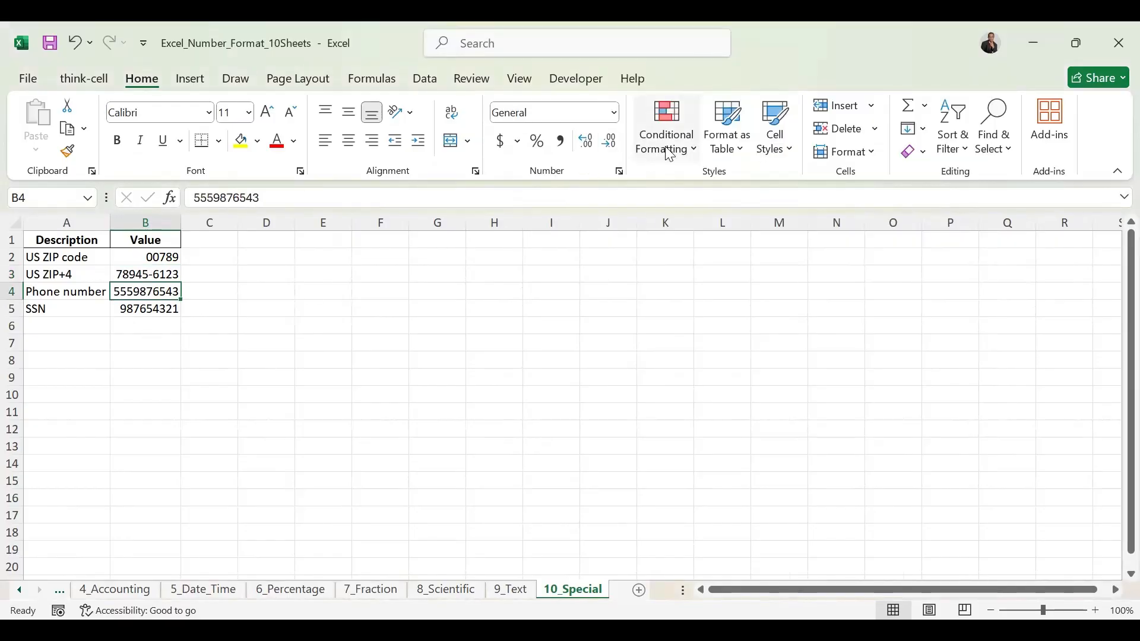
pyautogui.click(614, 113)
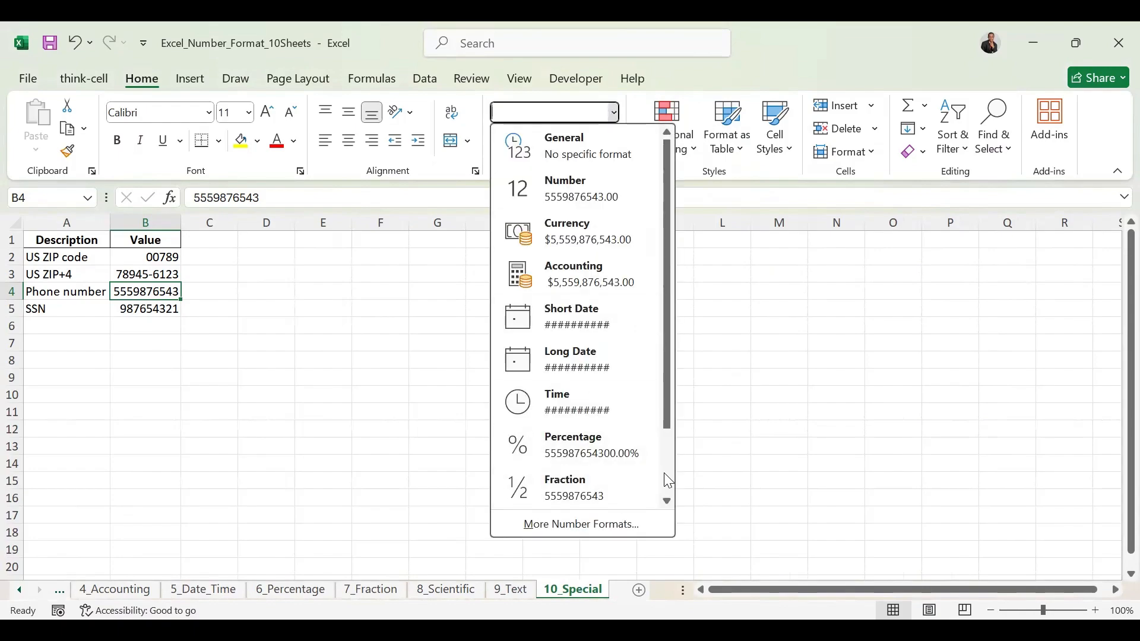
pyautogui.scroll(-2, 664, 473)
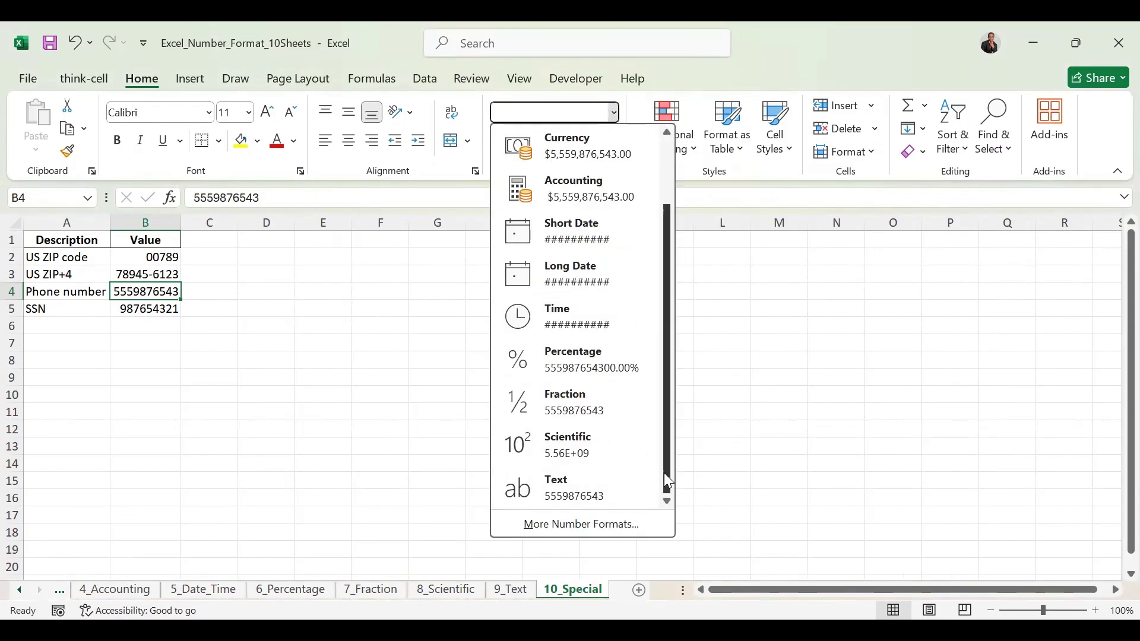
pyautogui.click(595, 523)
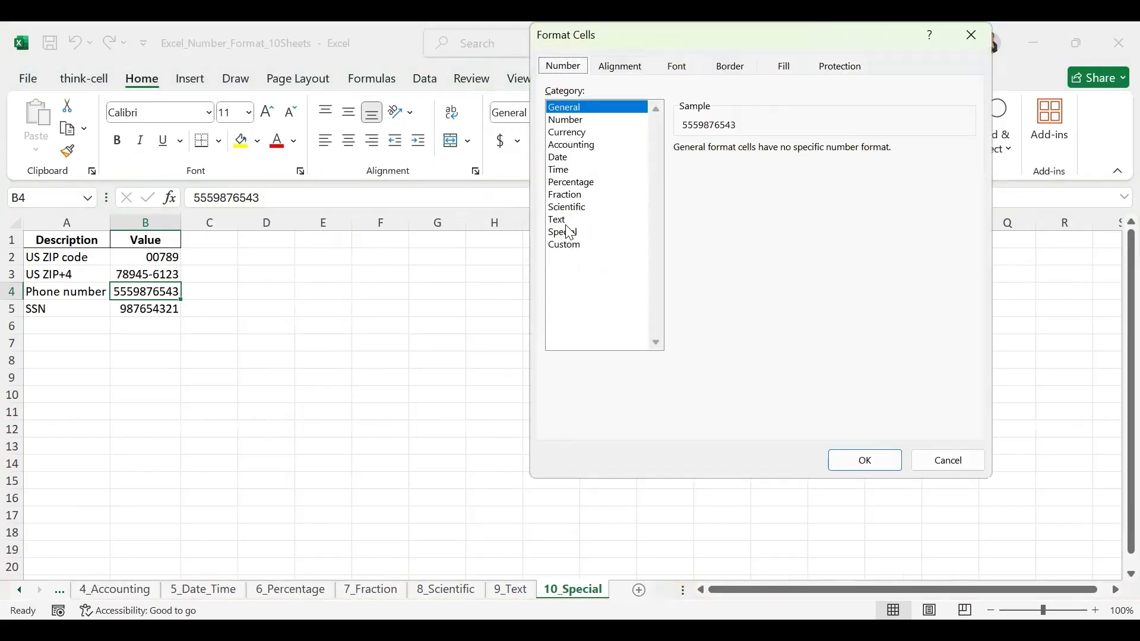
pyautogui.click(571, 235)
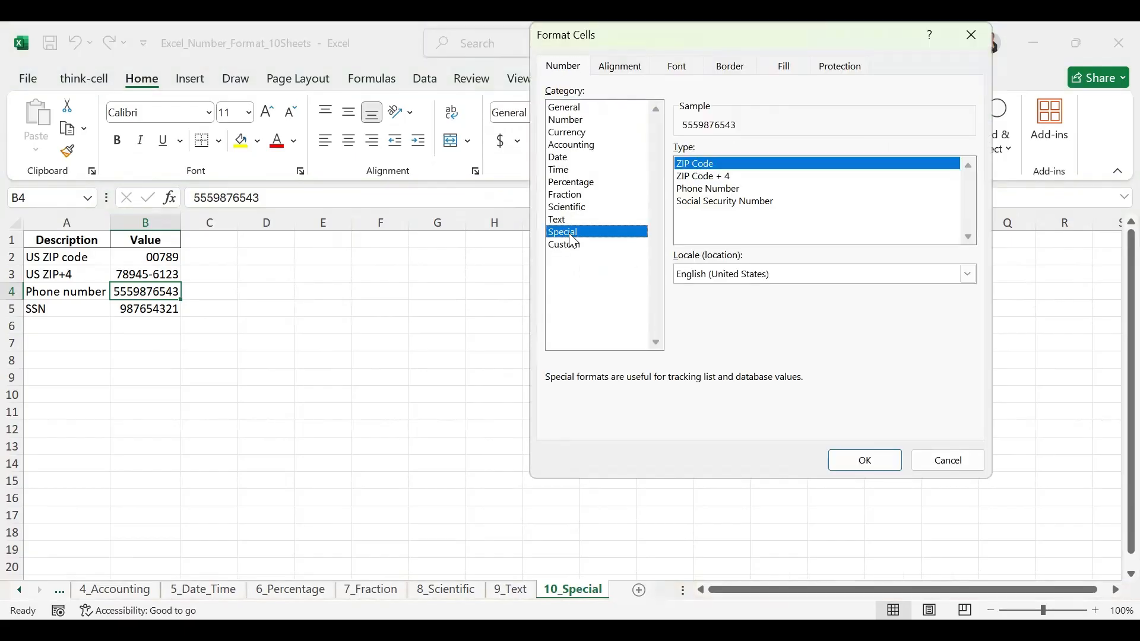
pyautogui.click(745, 189)
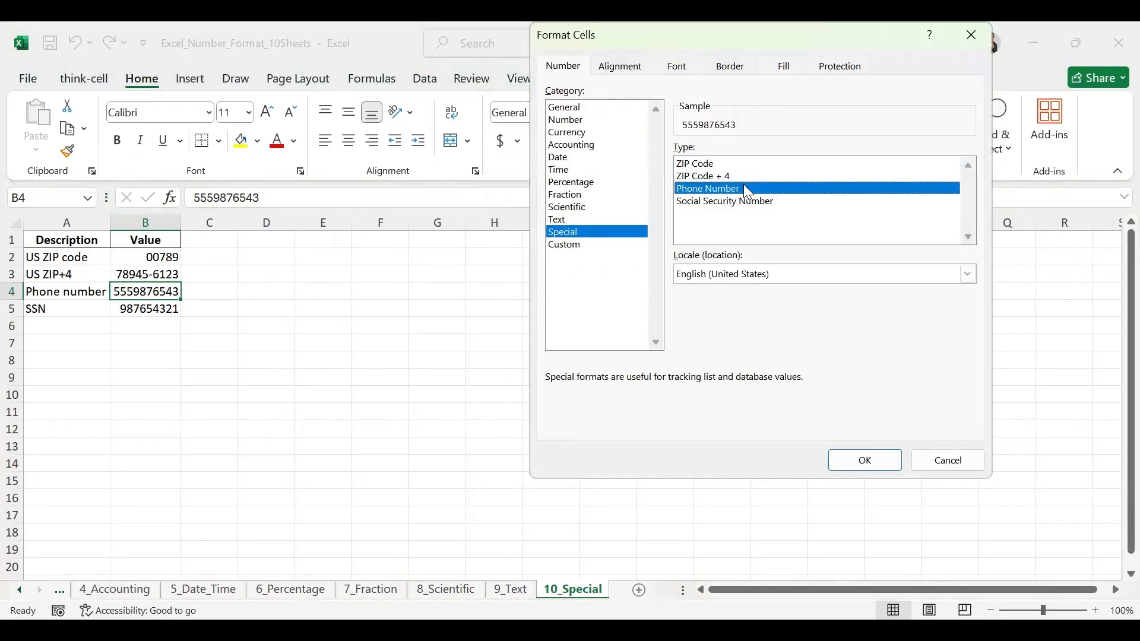
pyautogui.click(851, 459)
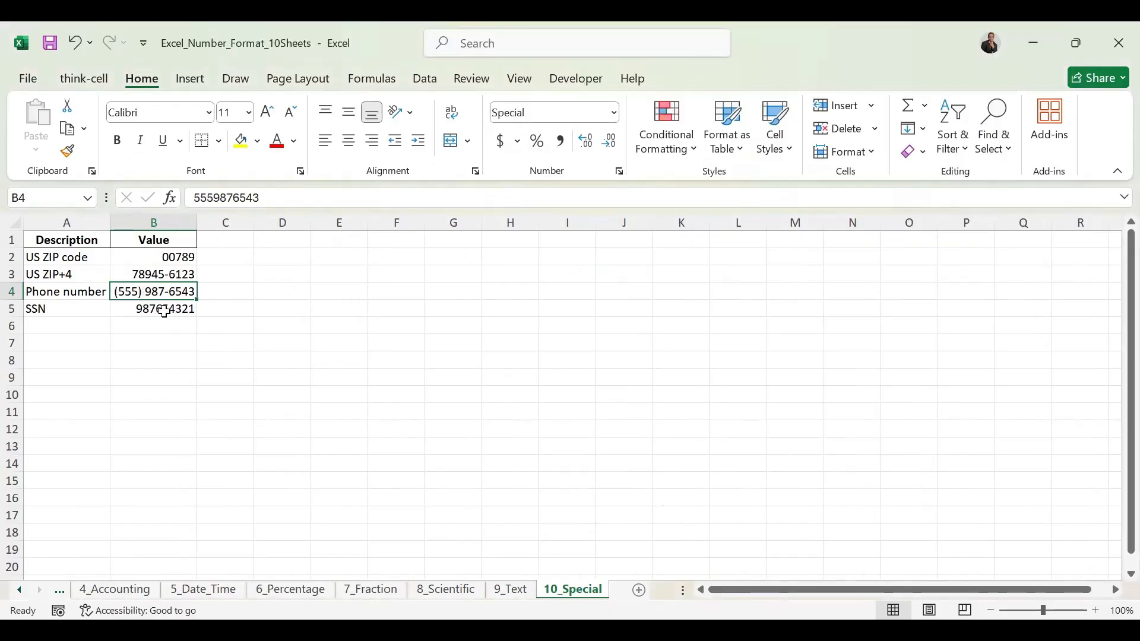
# Format the SSN value in B5 with the Special type Social Security Number
pyautogui.click(157, 307)
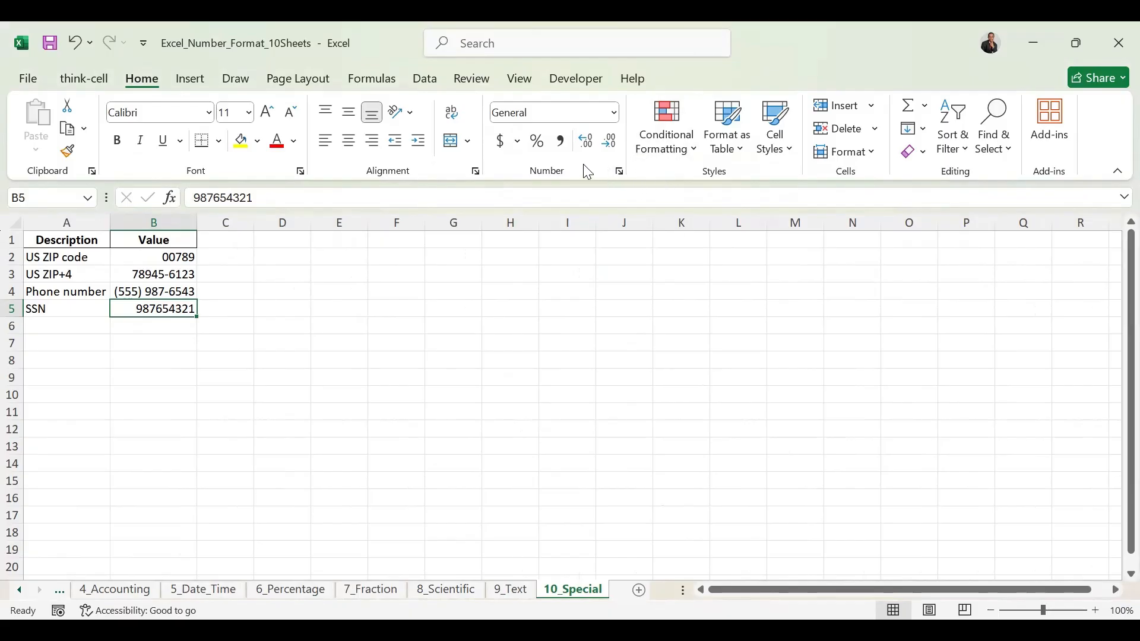
pyautogui.click(608, 113)
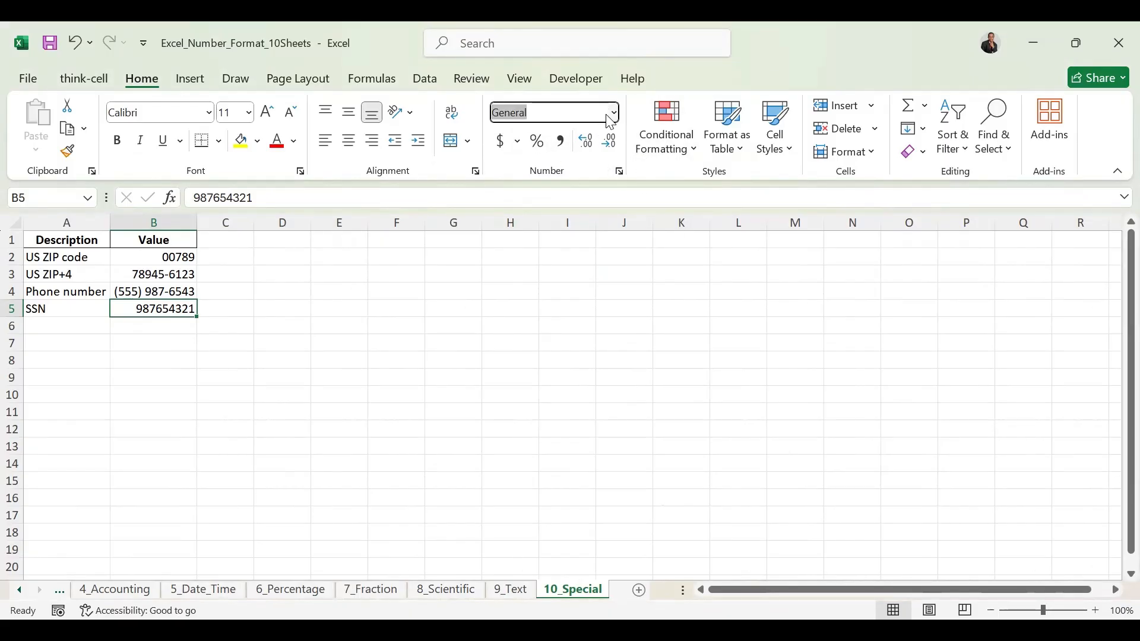
pyautogui.click(616, 114)
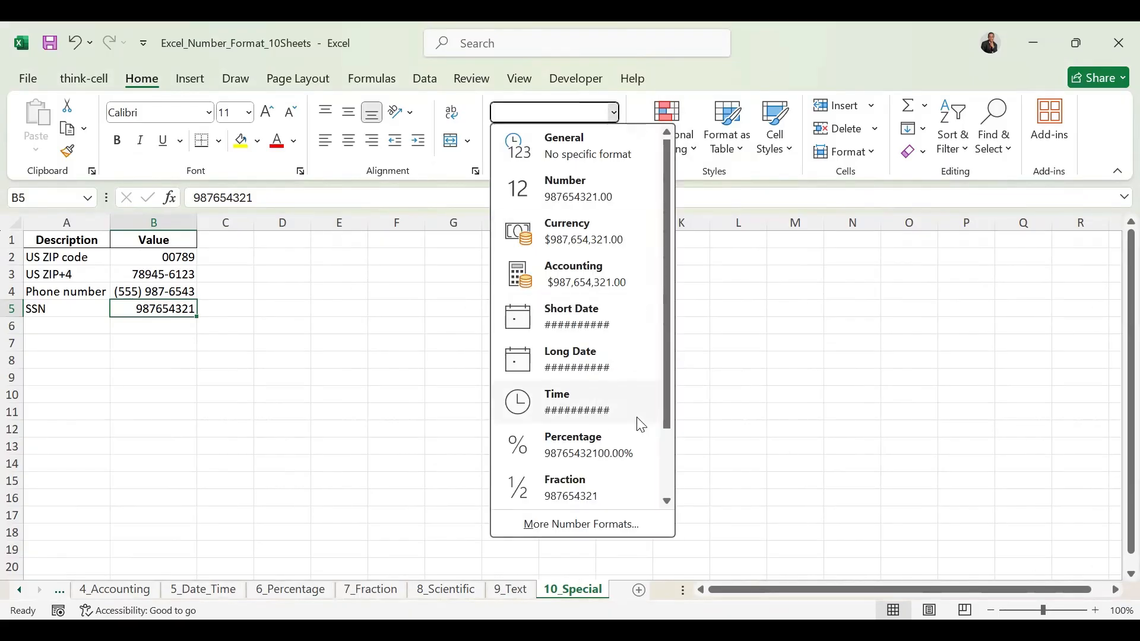
pyautogui.scroll(-2, 670, 472)
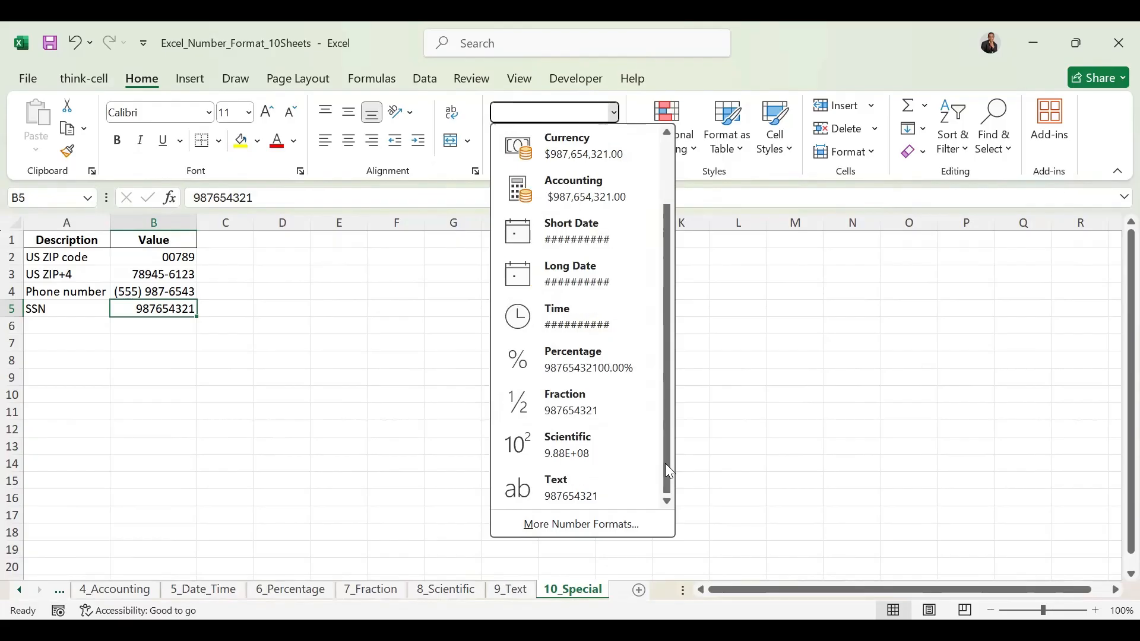
pyautogui.click(585, 526)
pyautogui.click(589, 219)
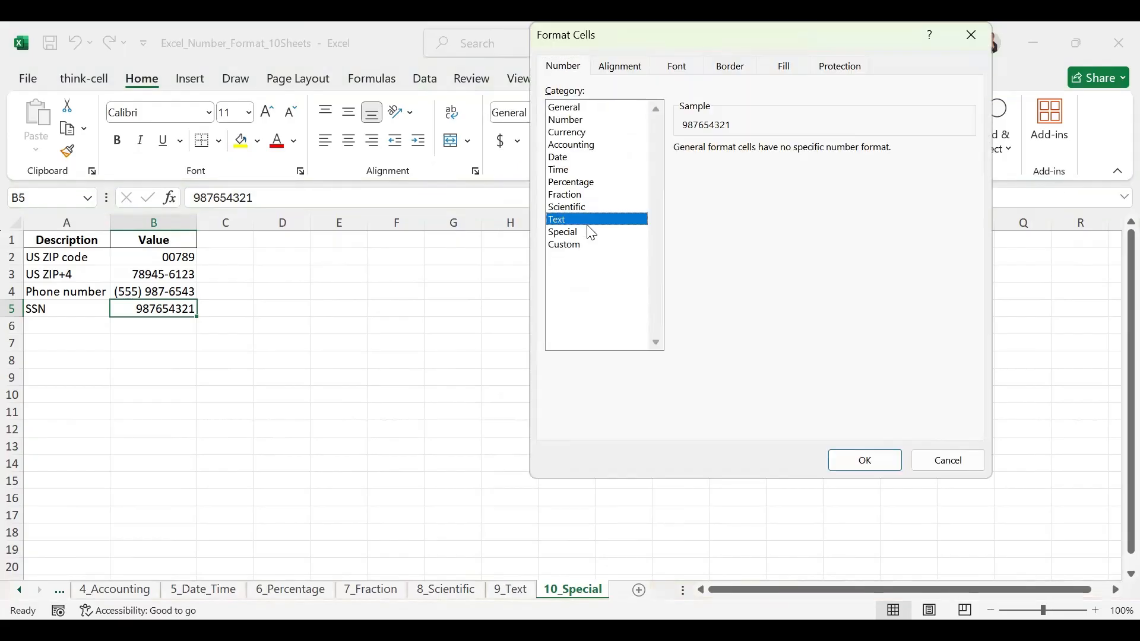
pyautogui.click(588, 232)
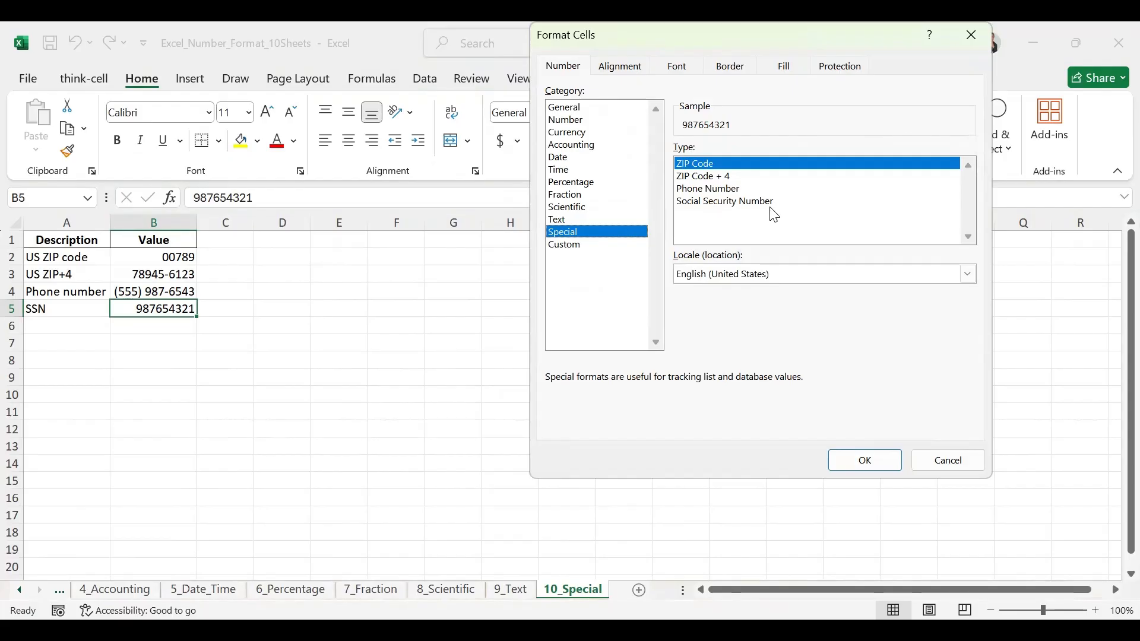
pyautogui.click(768, 203)
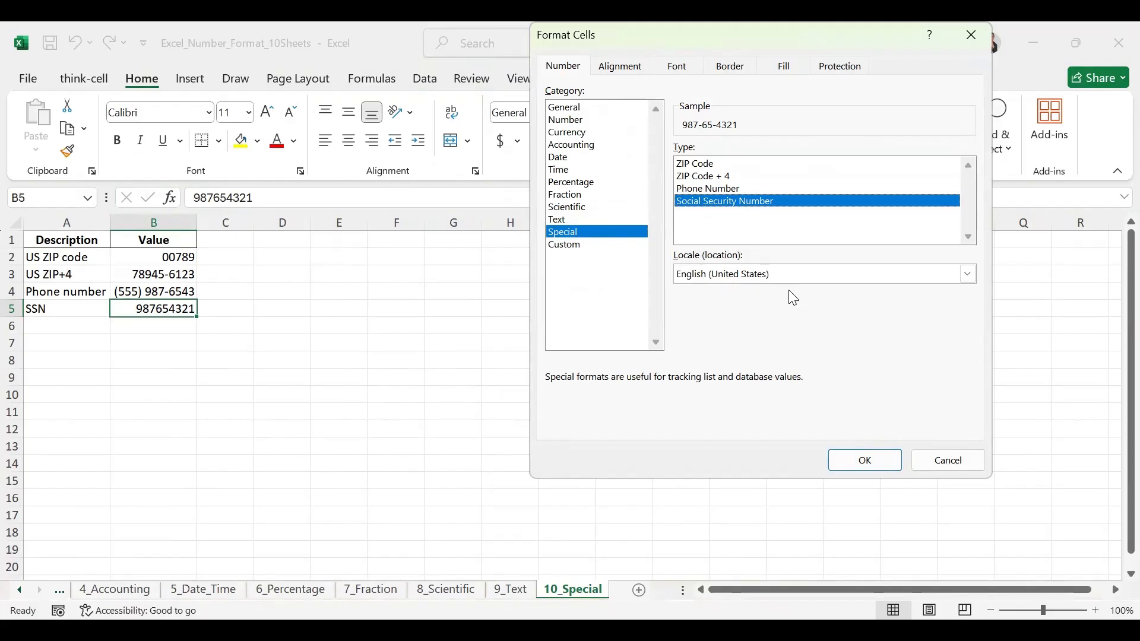
pyautogui.click(845, 457)
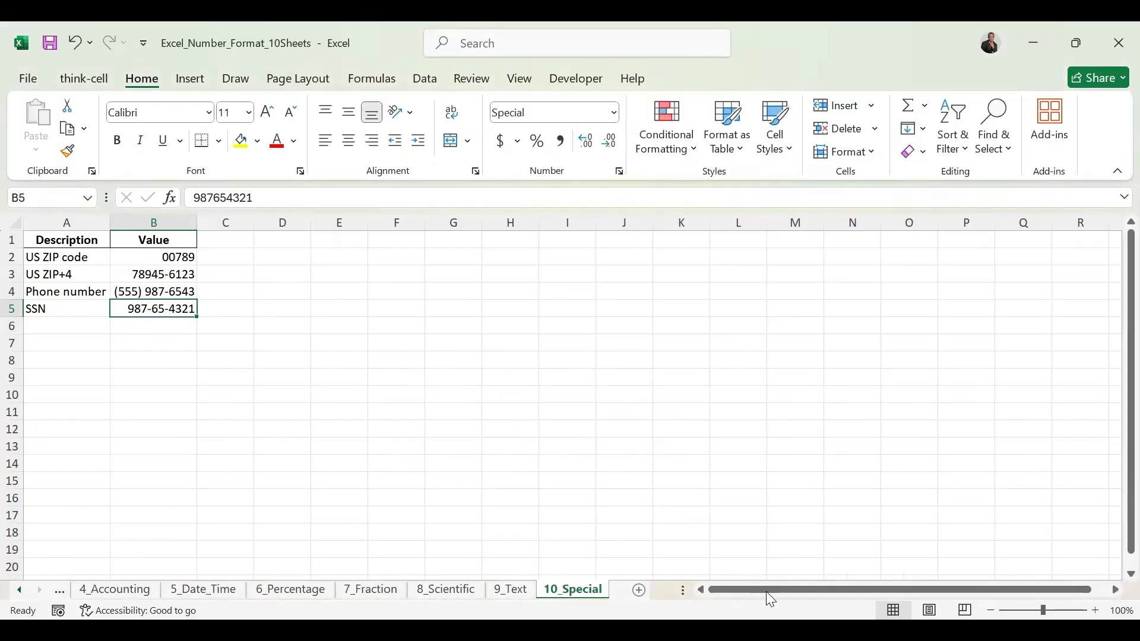